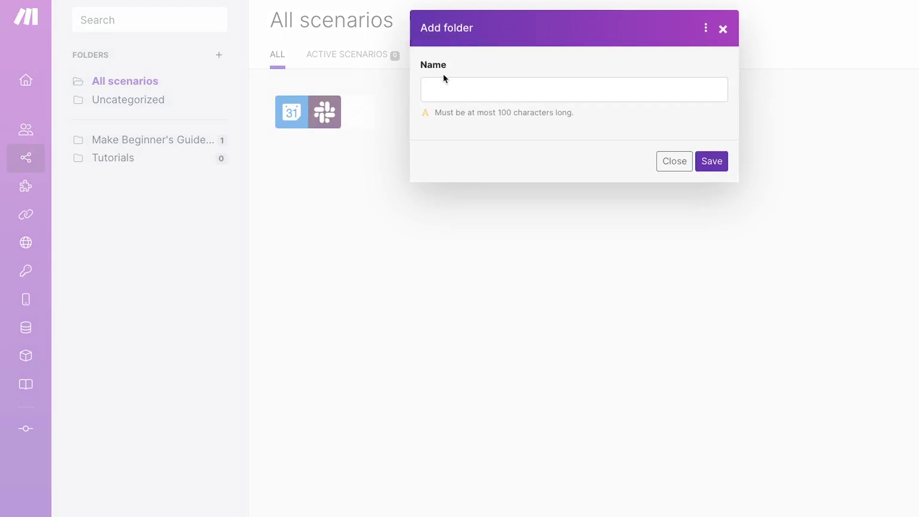
Create a scenario folder named "Make Beginner's Guide Tutorial" and open it.
left_click(443, 77)
type("Make Beginner's ")
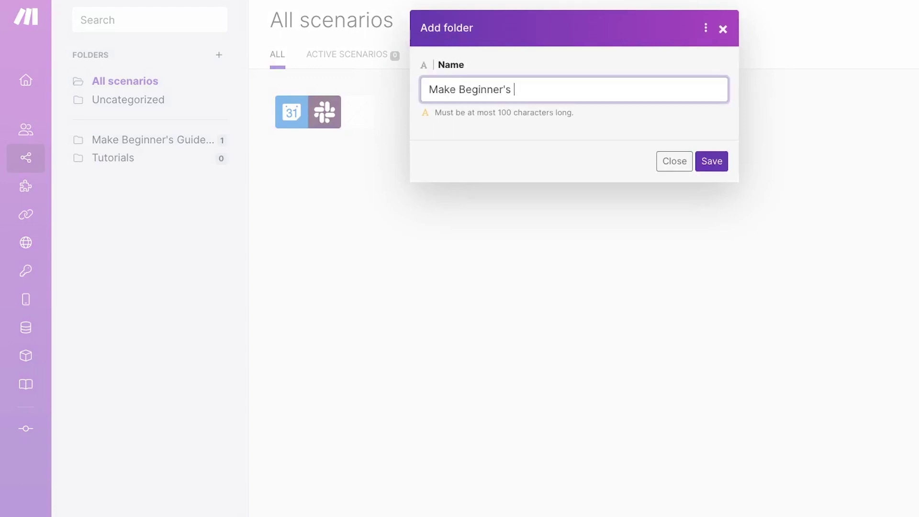
type("Guide Tutorial")
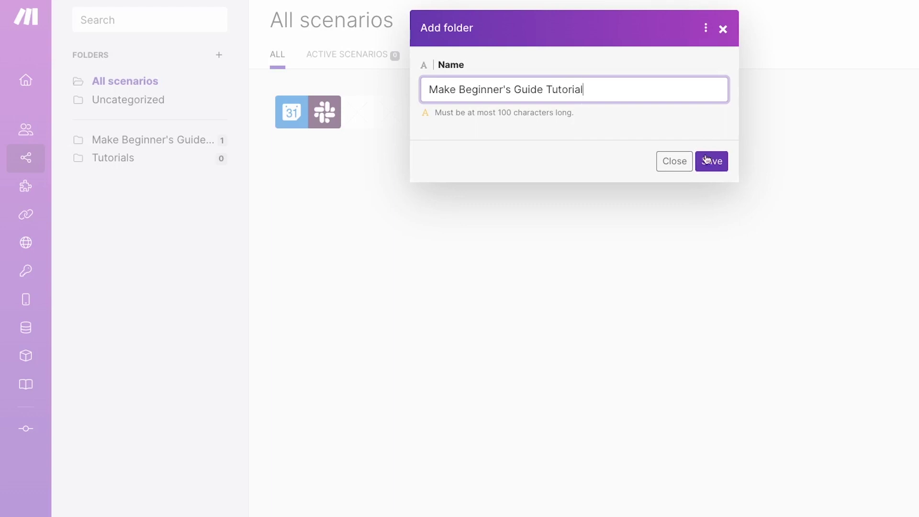
left_click(705, 158)
left_click(199, 163)
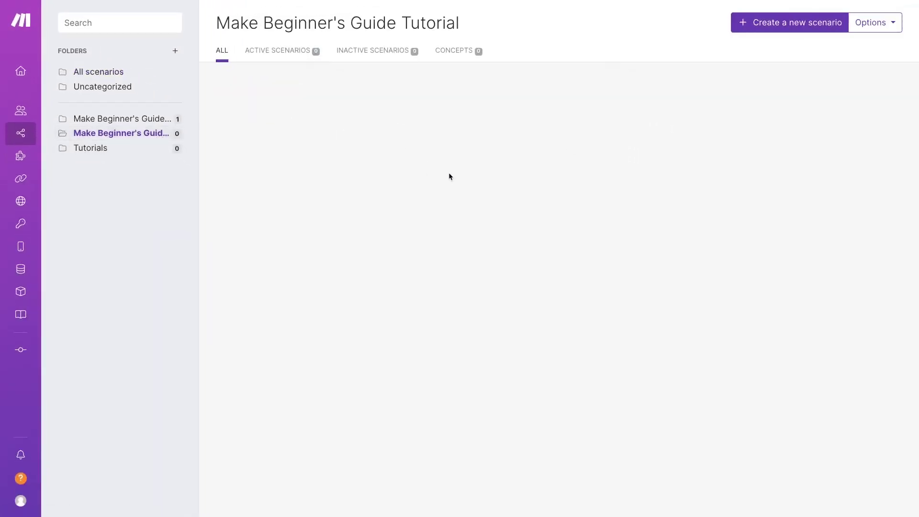
Create a new scenario in this folder and name it "Send Alerts in Slack for New Calendar Events".
left_click(745, 25)
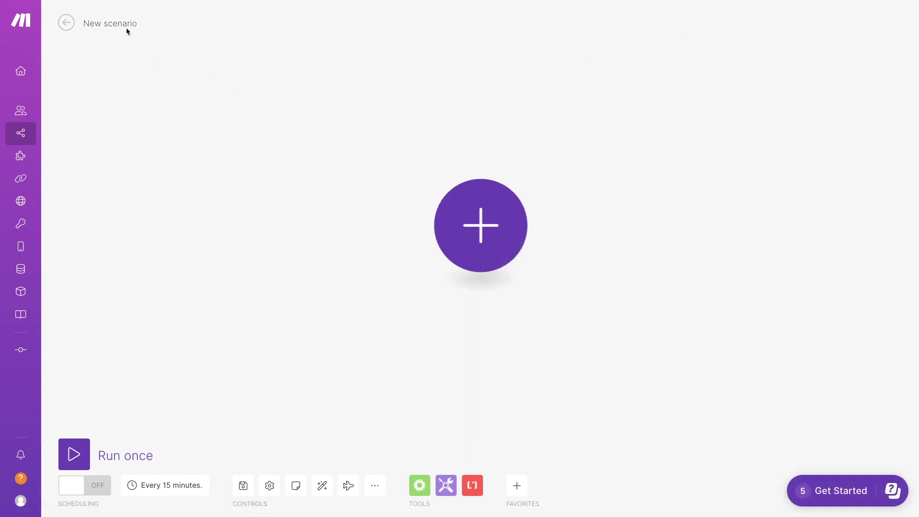
left_click(110, 27)
type("Se")
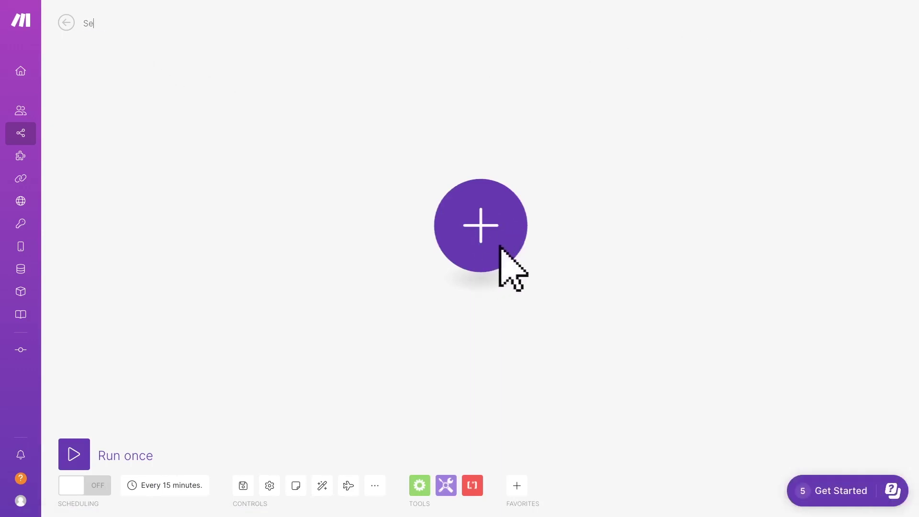
type("nd Alerts")
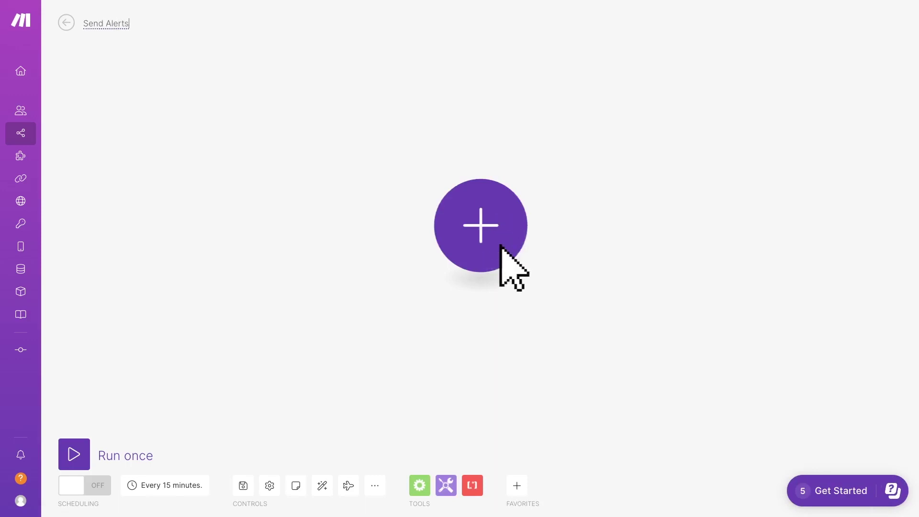
type(" in Slac")
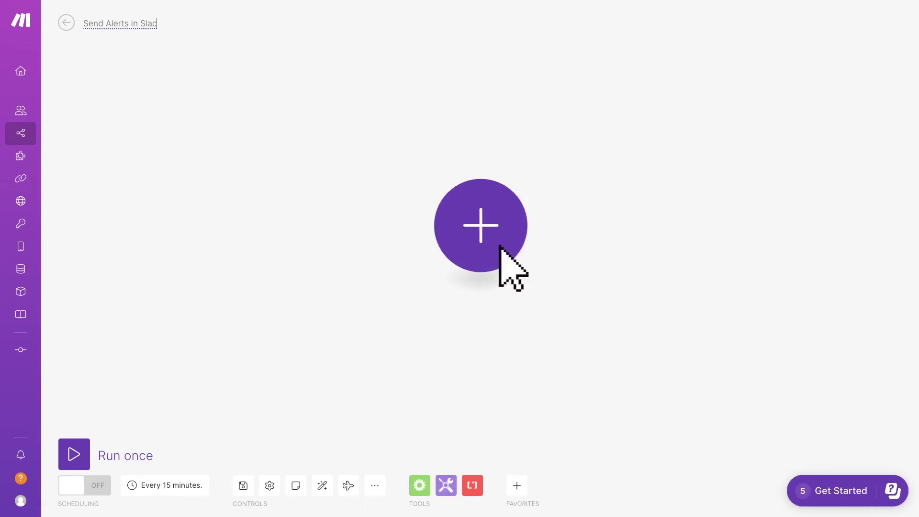
type("k for New C")
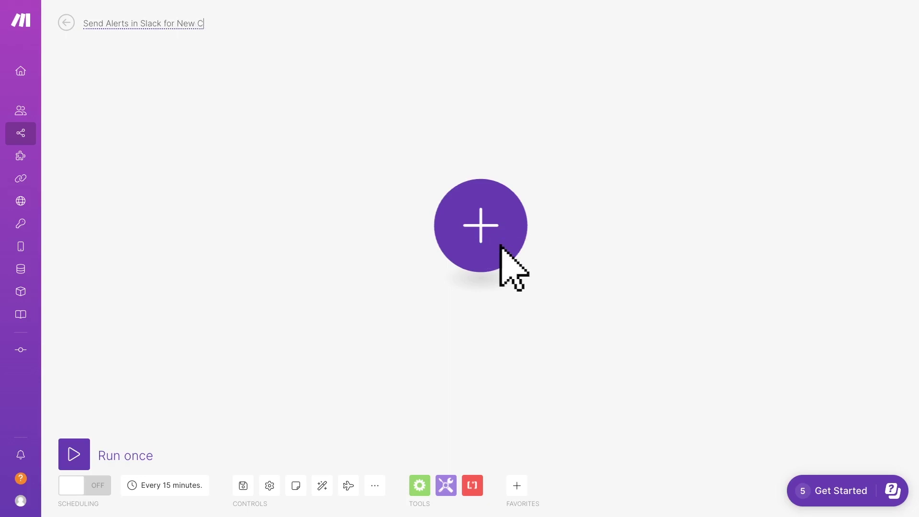
type("alendar Events")
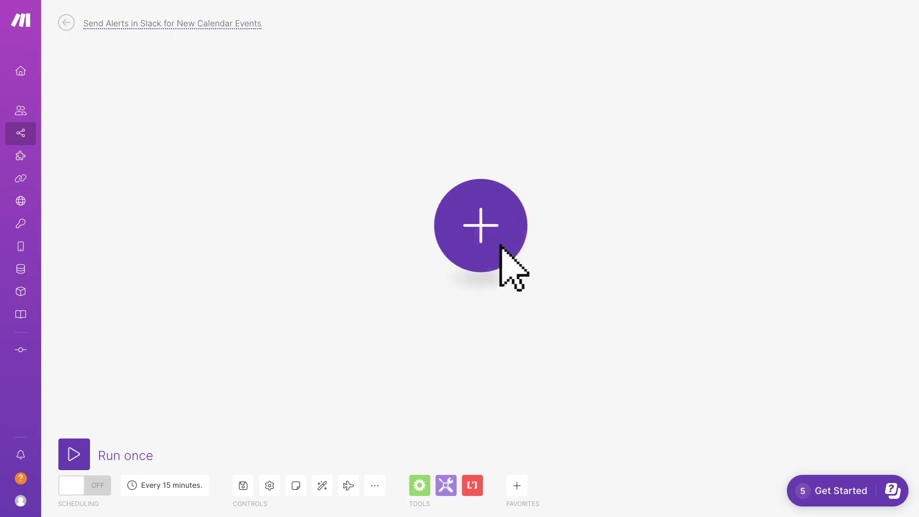
key("Return")
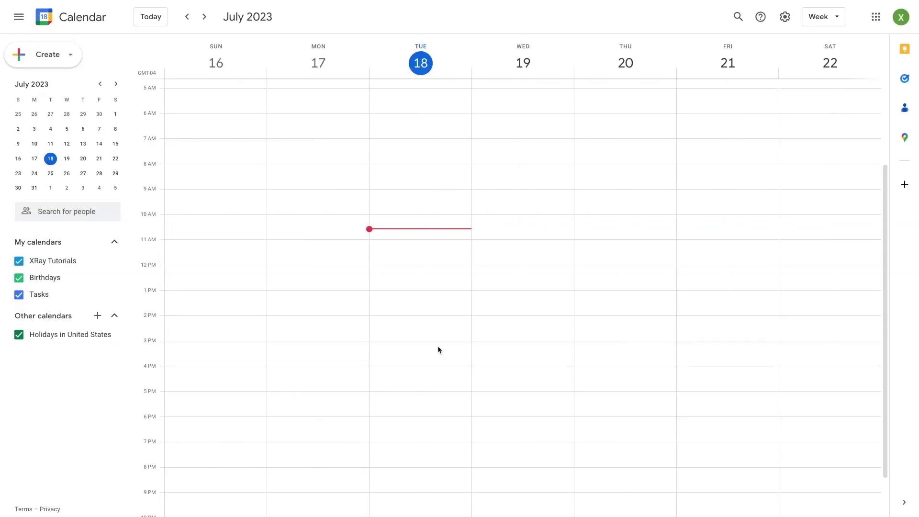
In Google Calendar, create a Tuesday, July 18 event from 3:00pm to 4:00pm titled "Test Event - Meet with" plus a first name.
left_click(437, 346)
type("Test Event - Meet with Matt")
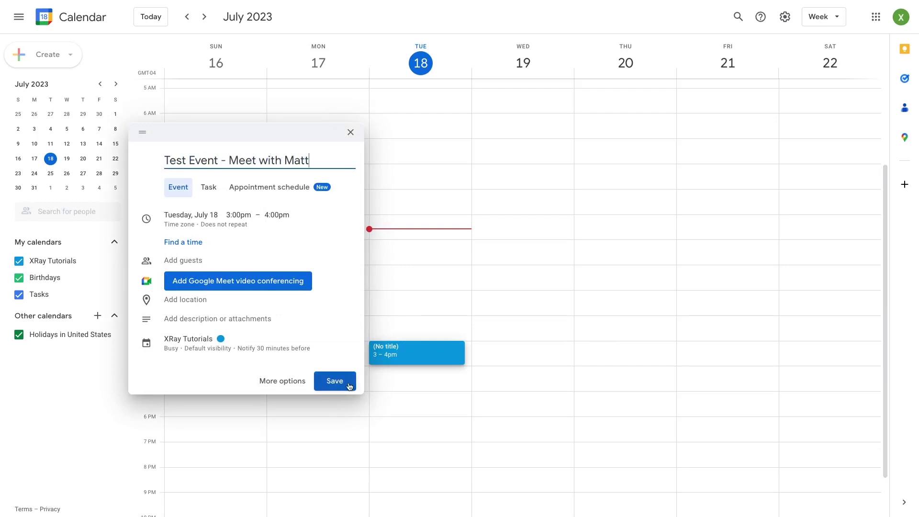
left_click(349, 386)
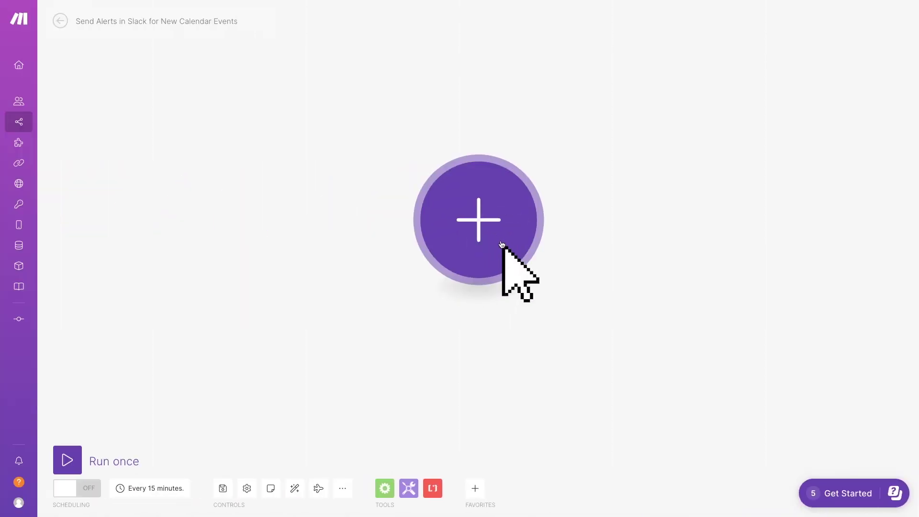
In the Make scenario, add the Google Calendar Watch Events module as the trigger.
left_click(492, 236)
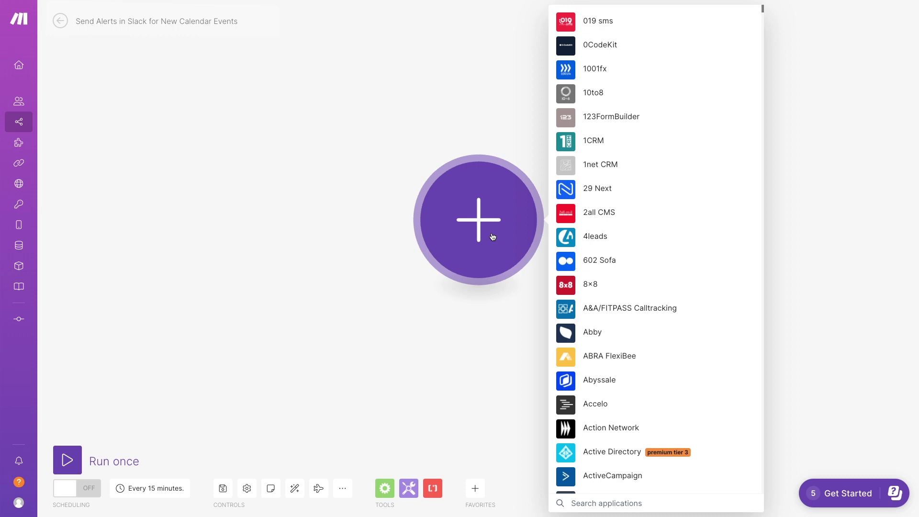
type("google calendar")
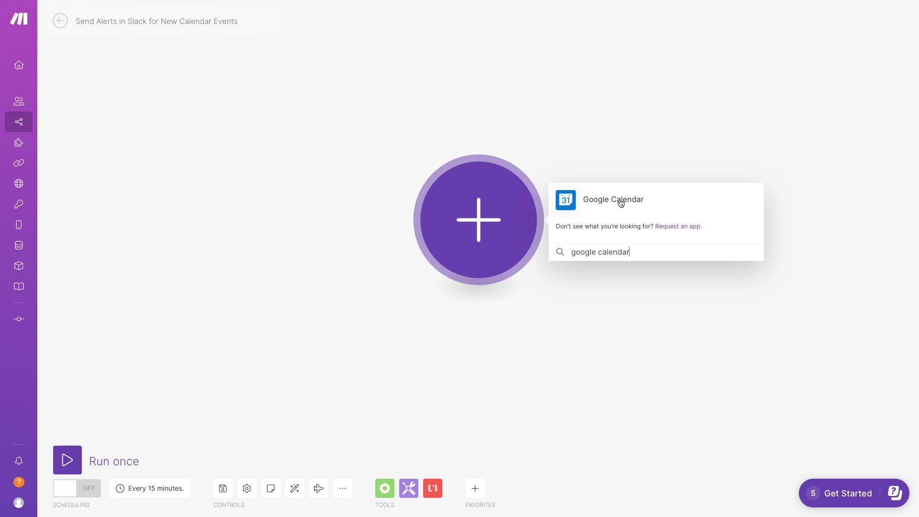
left_click(621, 202)
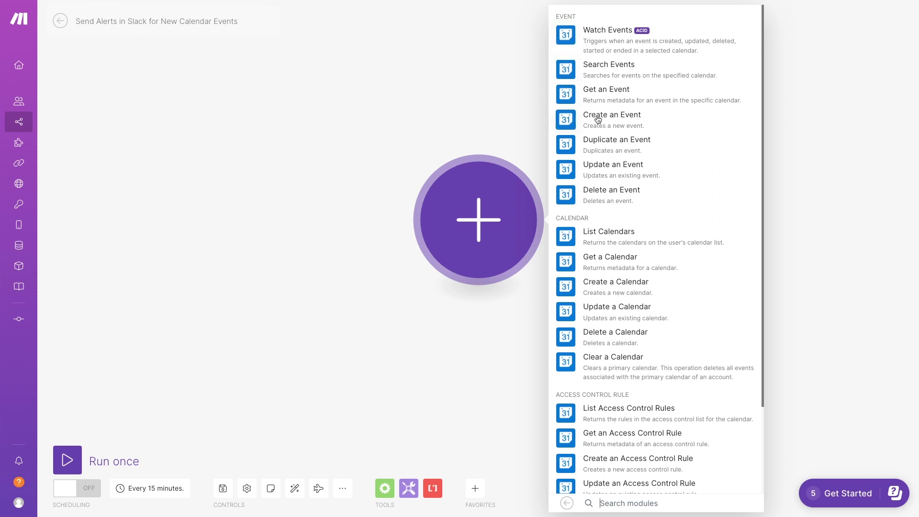
left_click(642, 45)
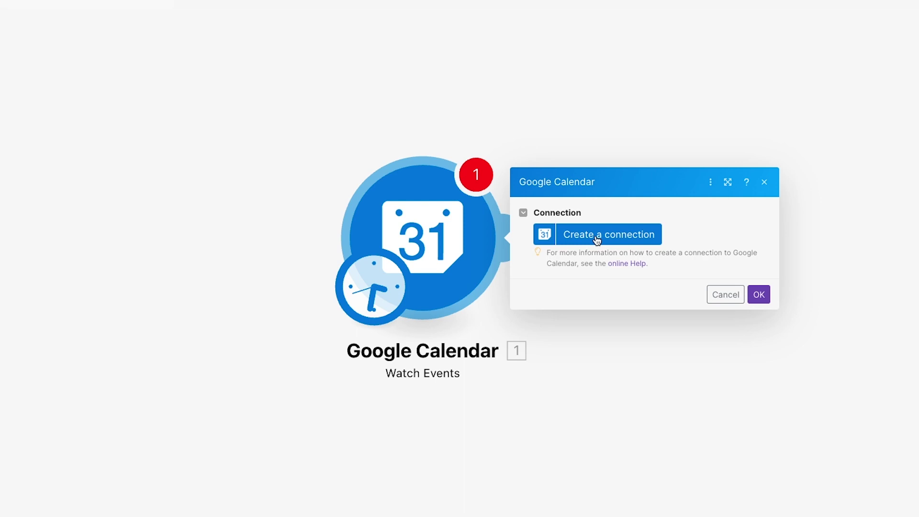
Create a Google connection named "XRay Tutorials Google Suite" and authorize calendar access with the XRay Tutorials account.
left_click(597, 237)
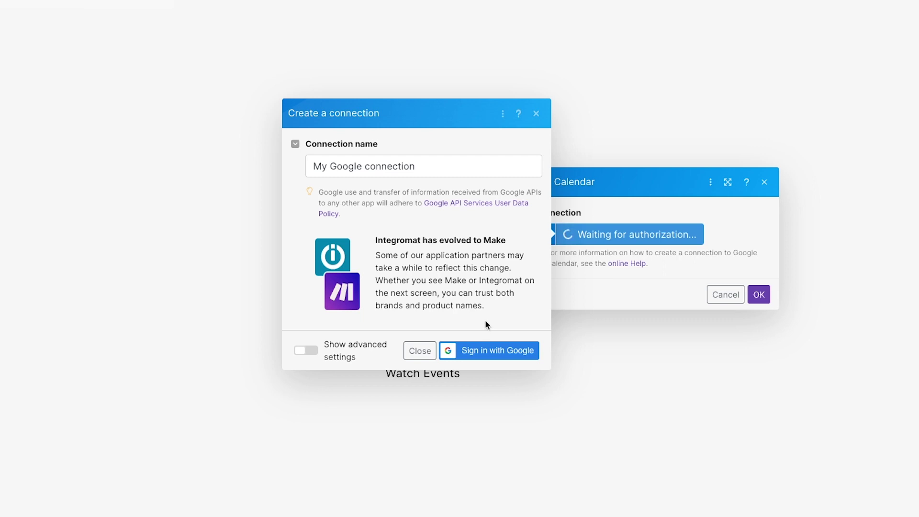
triple_click(422, 165)
type("XRay Tutorials Google Suite")
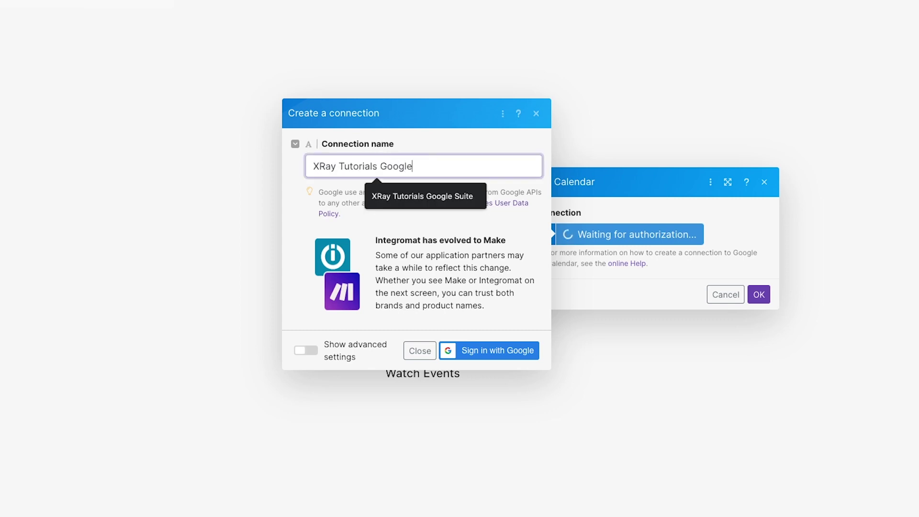
left_click(498, 352)
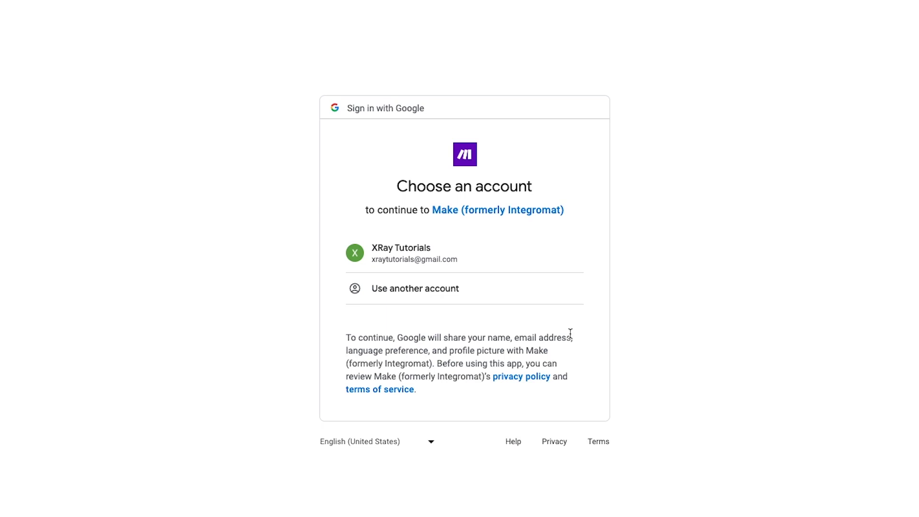
left_click(486, 257)
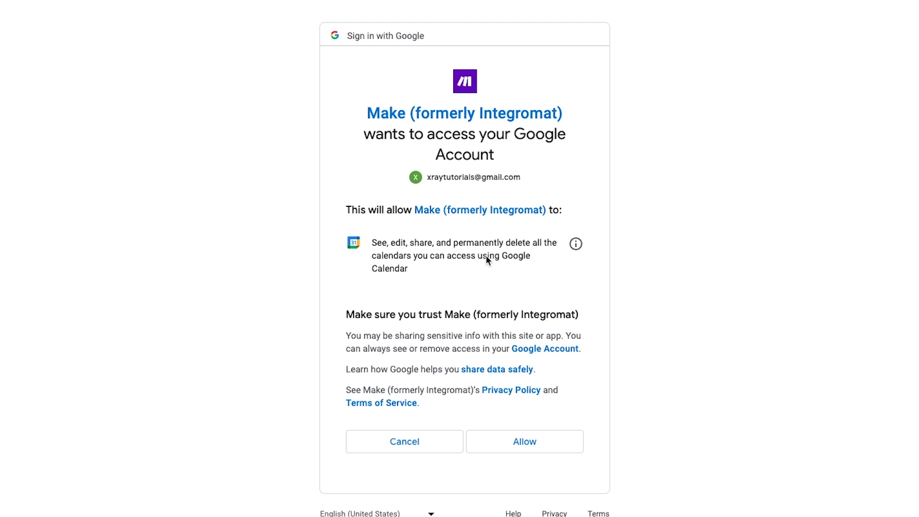
left_click(533, 447)
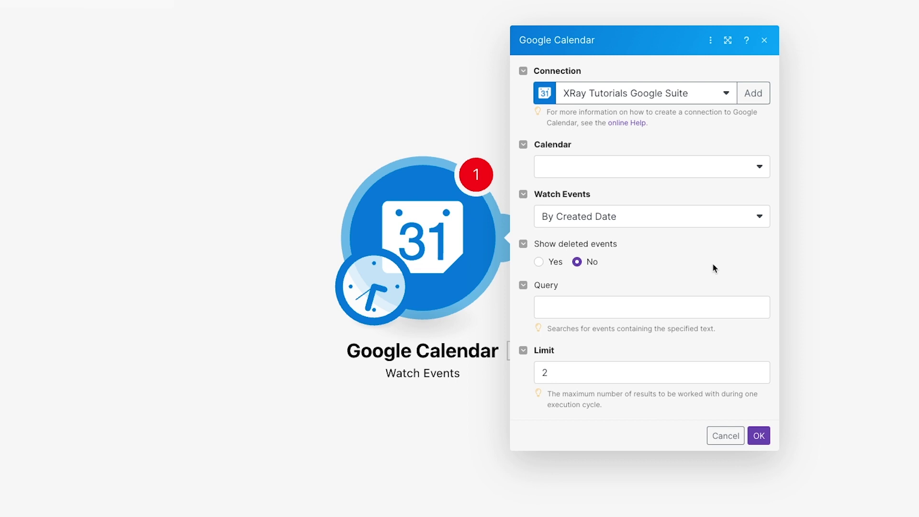
Set the account's primary calendar as the calendar that the Watch Events module monitors.
left_click(558, 167)
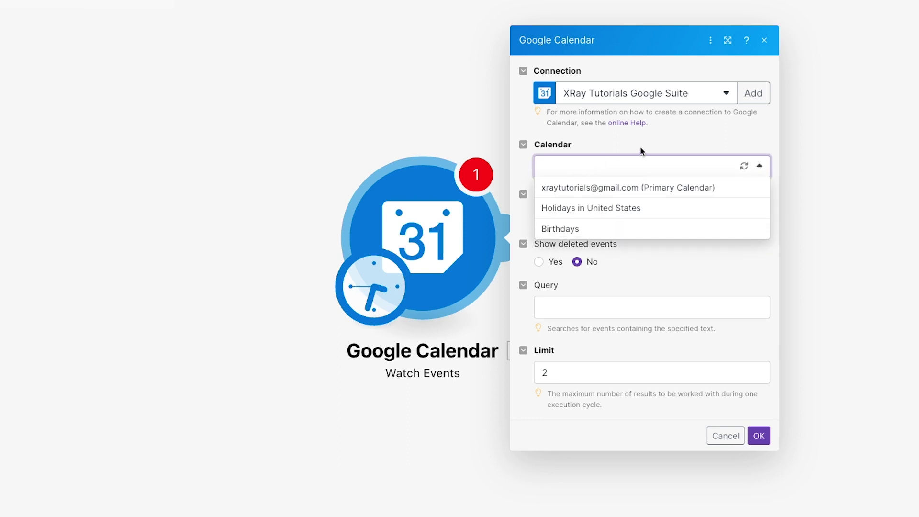
left_click(627, 164)
left_click(628, 165)
left_click(641, 187)
left_click(688, 246)
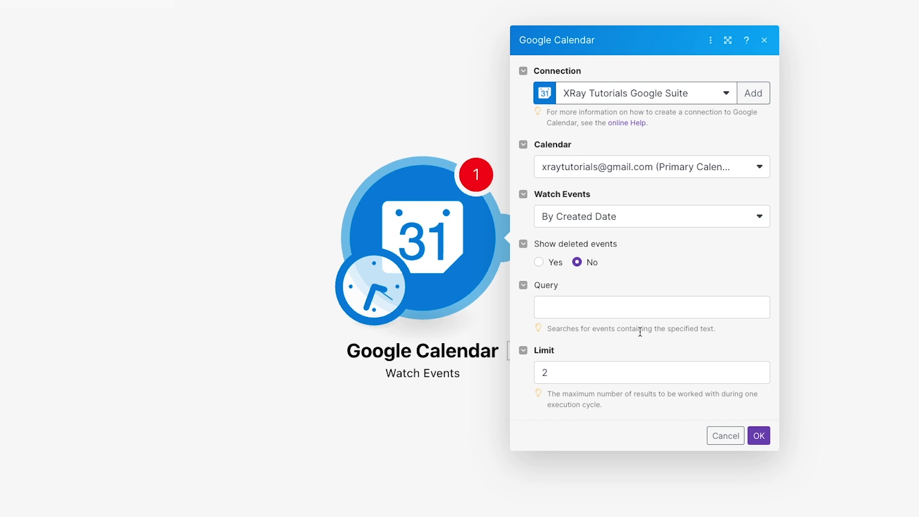
Set the Watch Events result limit to 1 and save the module settings.
left_click(631, 377)
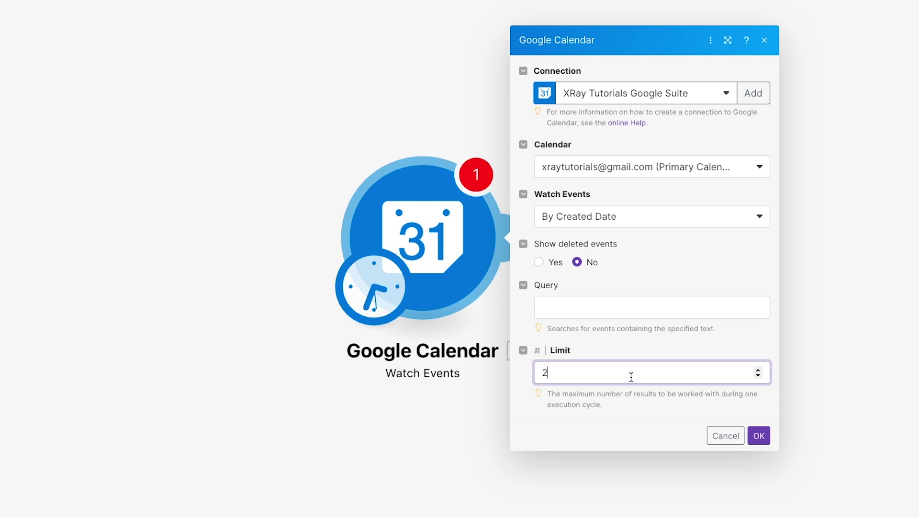
key("BackSpace")
type("1")
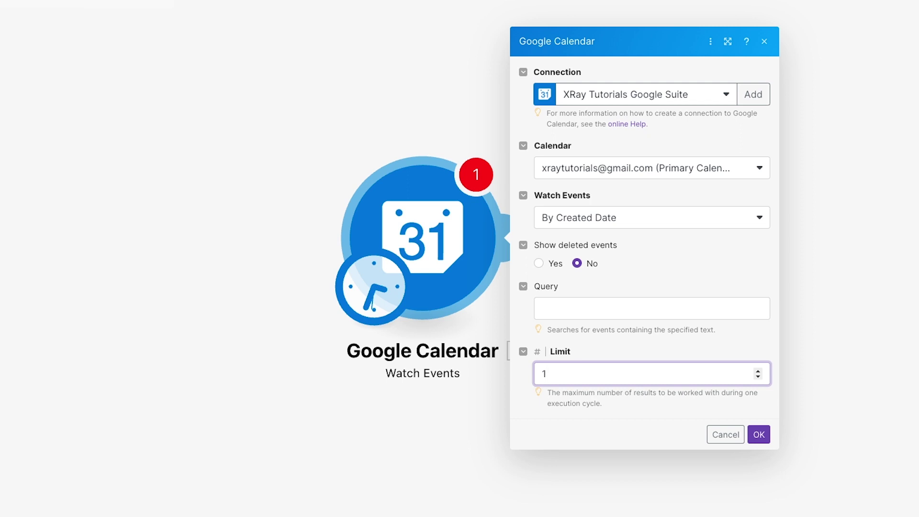
left_click(637, 405)
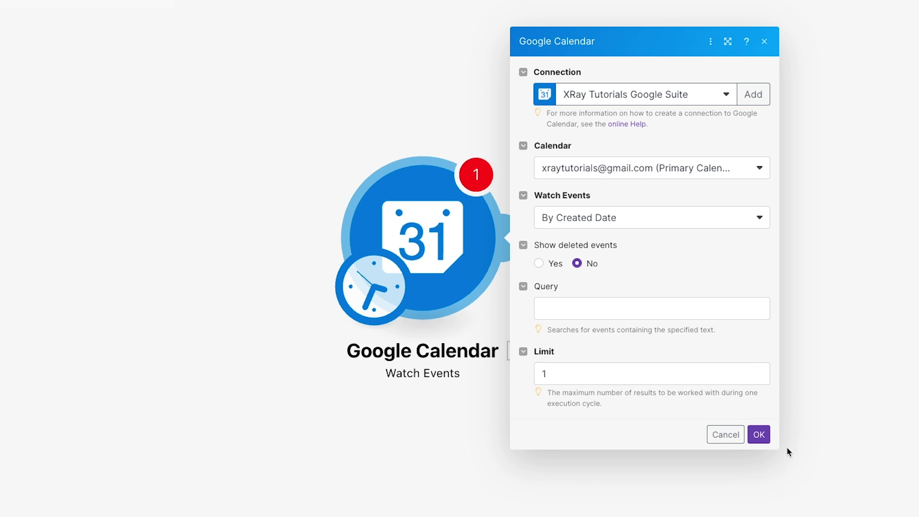
left_click(758, 435)
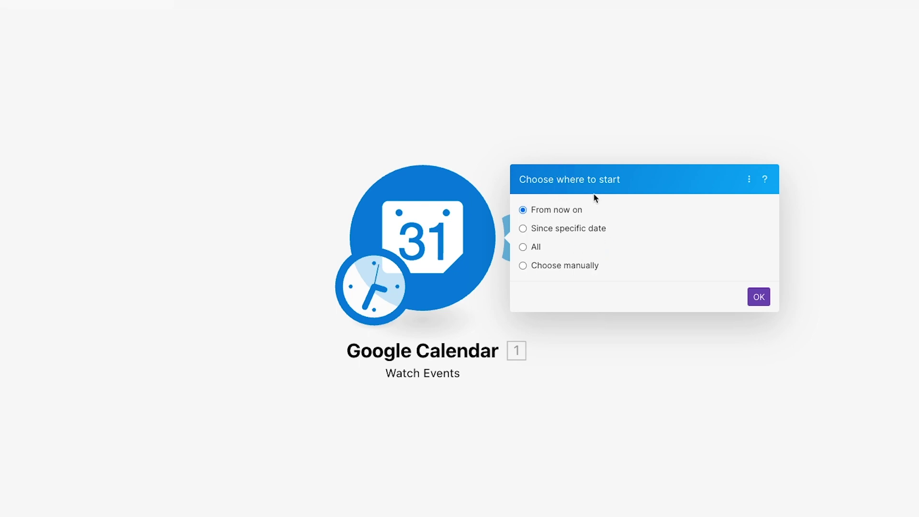
Choose the trigger's starting point manually, selecting the test event created on 2023-07-18 at 14:34:17.
left_click(543, 266)
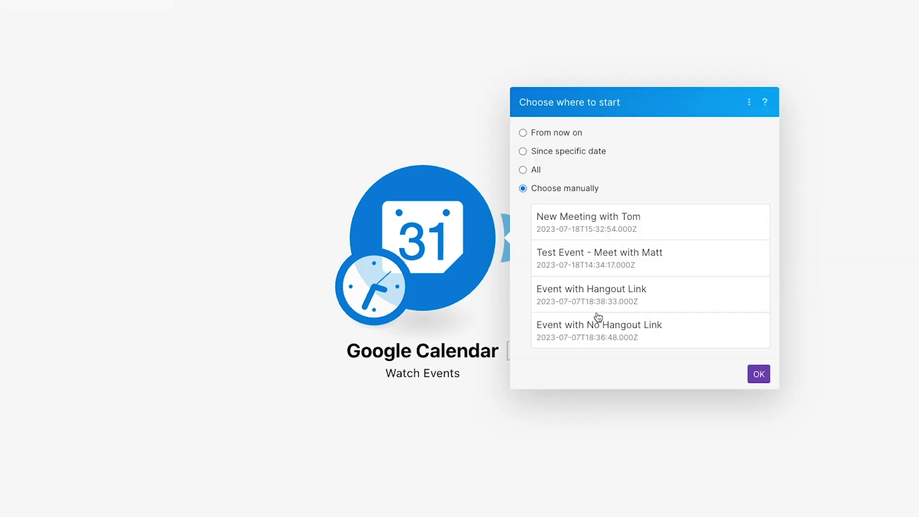
left_click(639, 269)
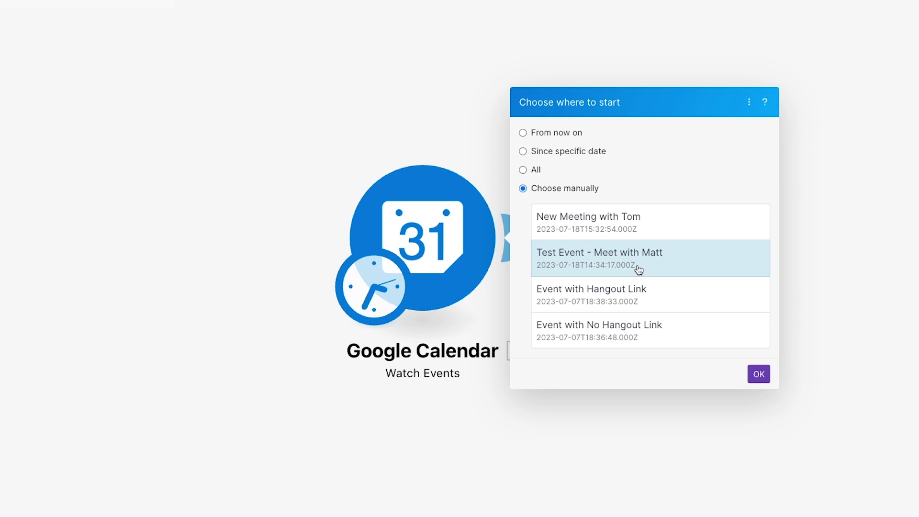
left_click(758, 374)
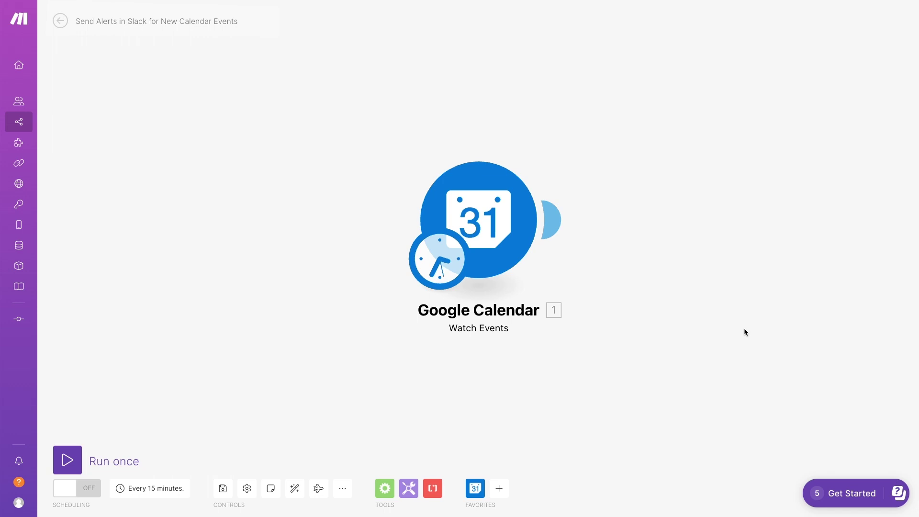
right_click(507, 232)
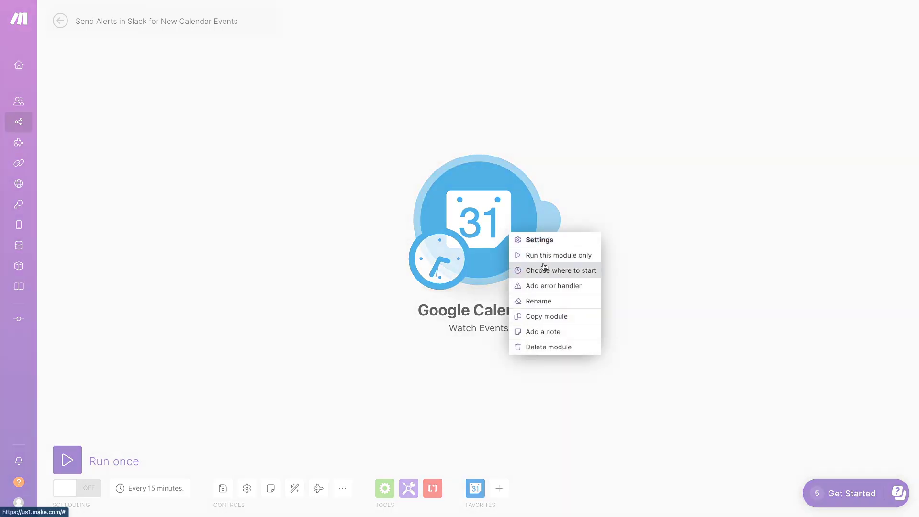
left_click(321, 316)
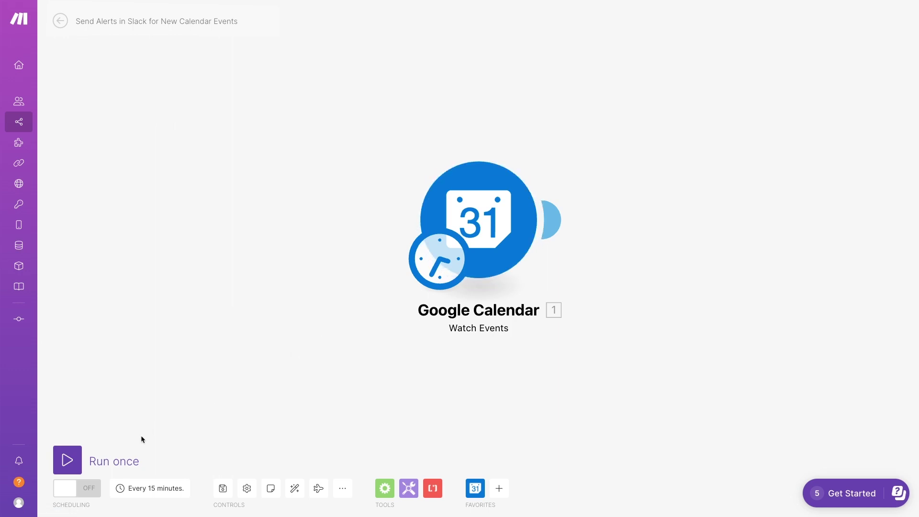
Run the scenario once and examine the event data in the Google Calendar module's output bundle.
left_click(68, 462)
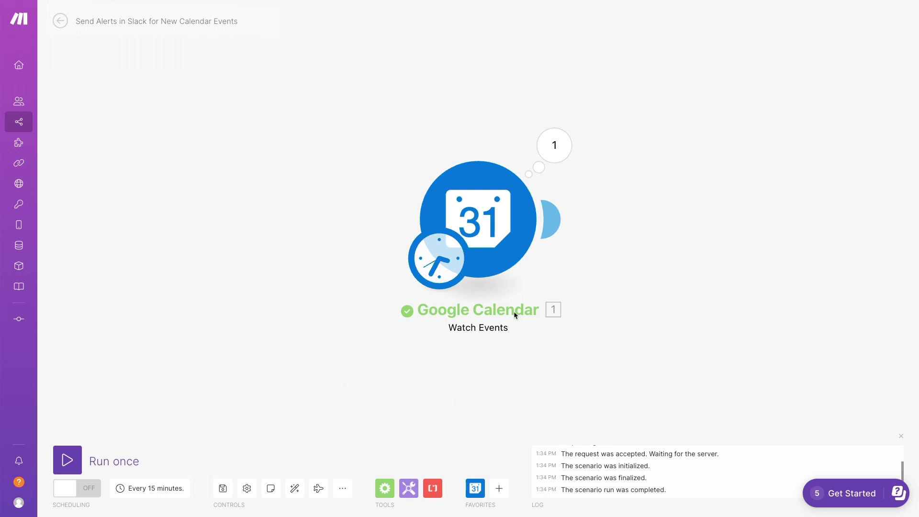
left_click(555, 149)
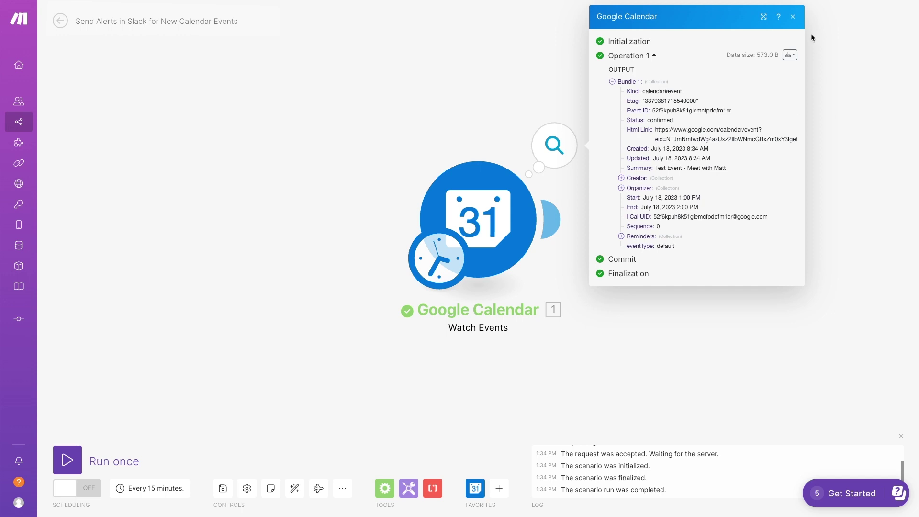
left_click(792, 16)
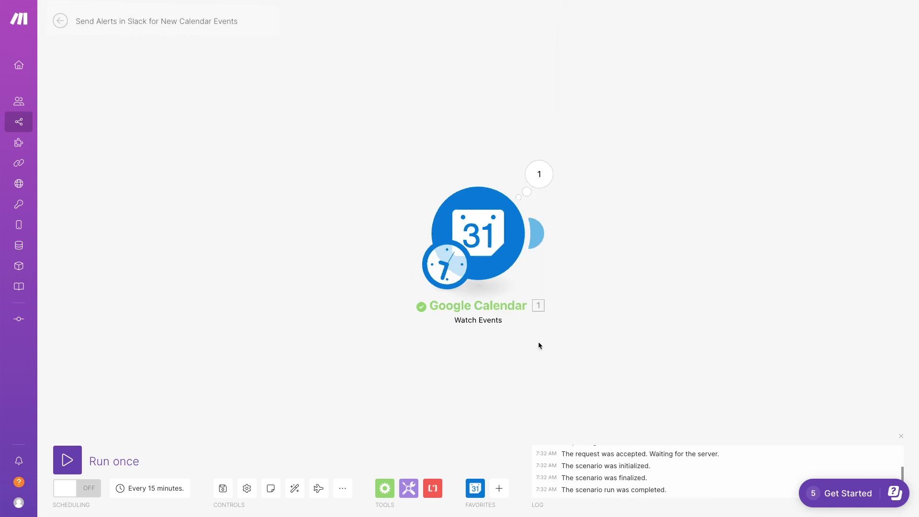
Add a Slack Create a Message module after the Google Calendar Watch Events module.
mouse_move(536, 238)
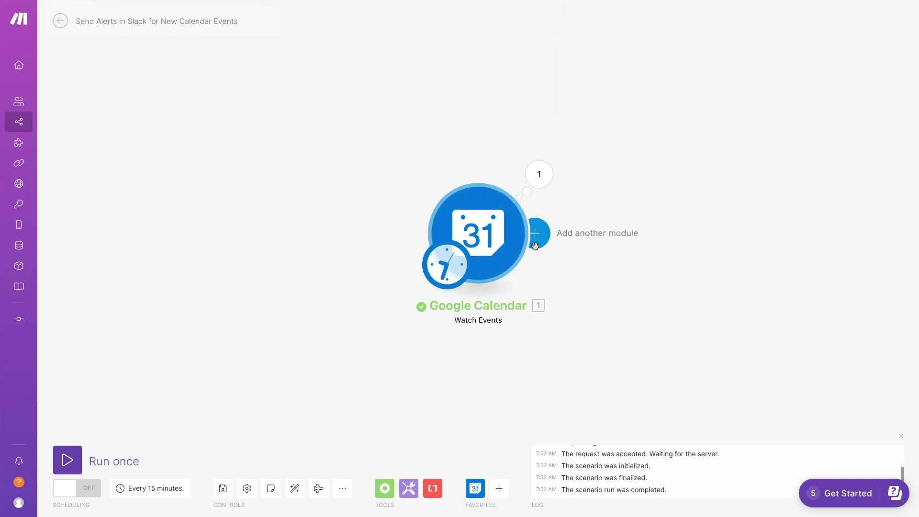
left_click(536, 236)
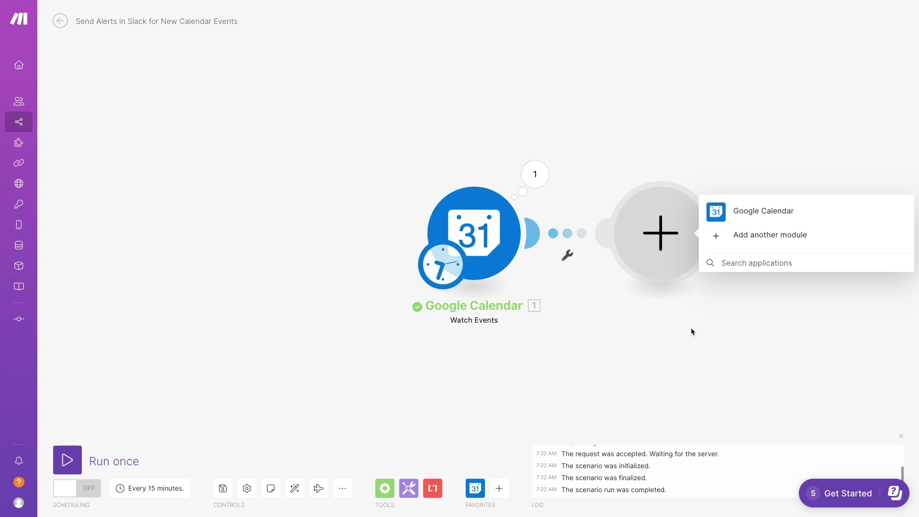
type("slack")
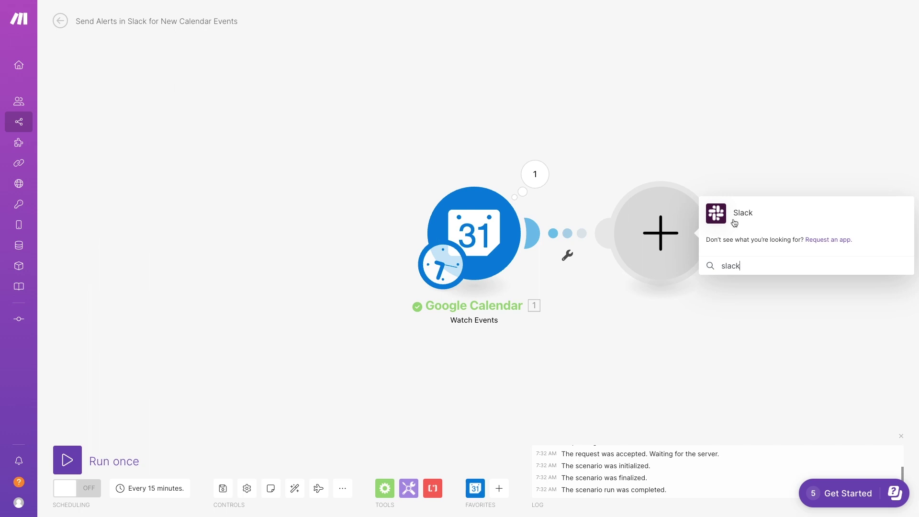
left_click(737, 217)
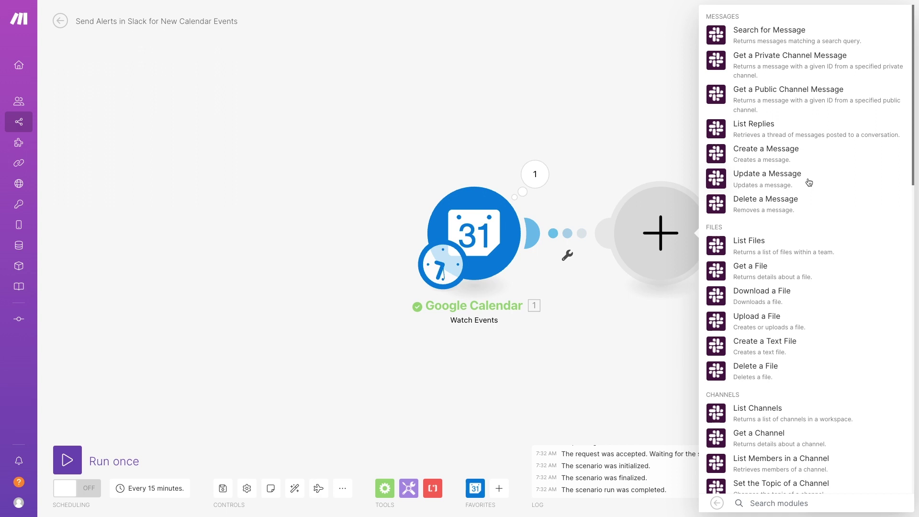
left_click(756, 156)
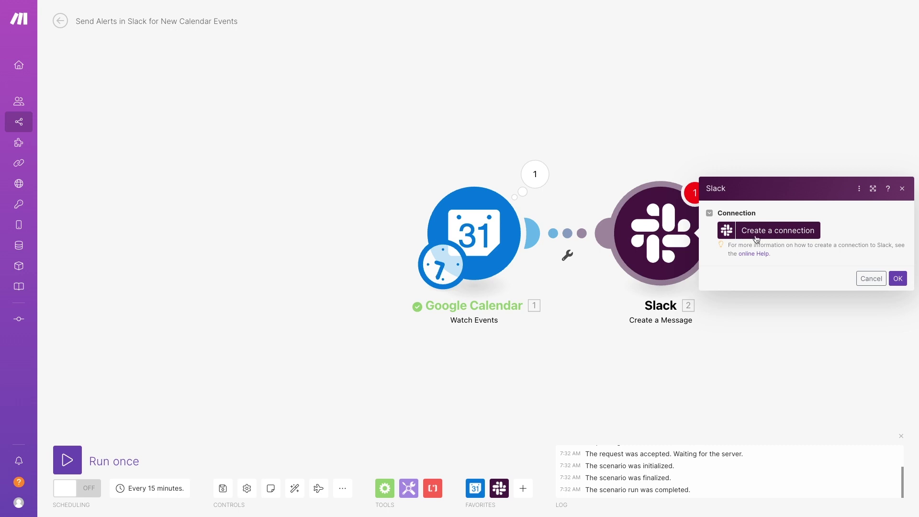
Create a Slack (bot) connection with the default name and allow it to access the XRay Slack workspace.
left_click(755, 238)
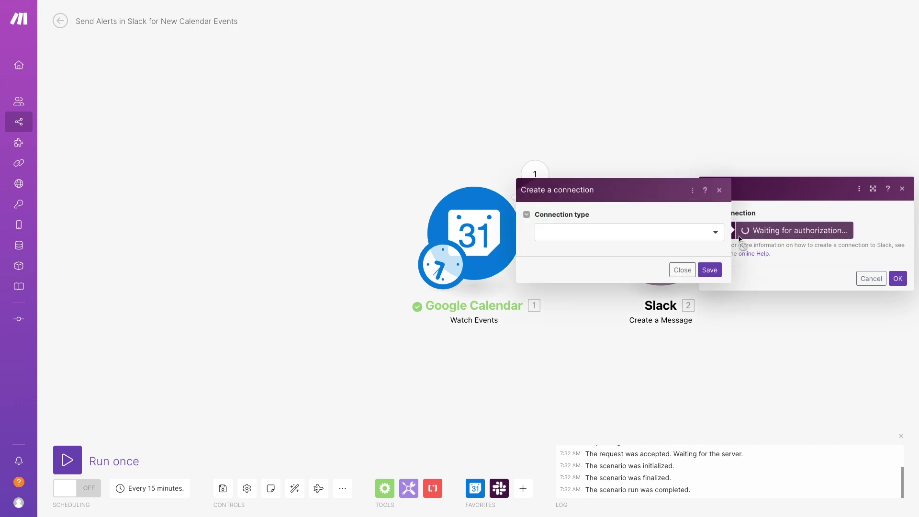
left_click(624, 232)
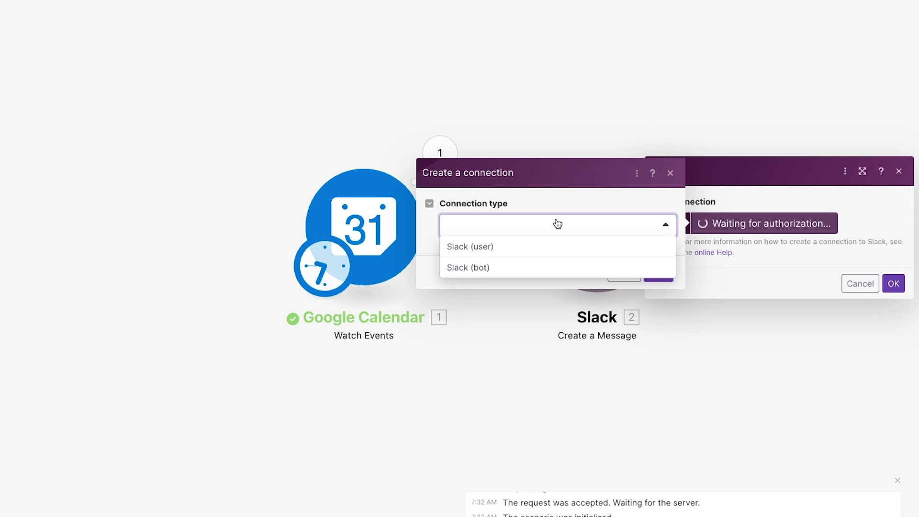
left_click(483, 270)
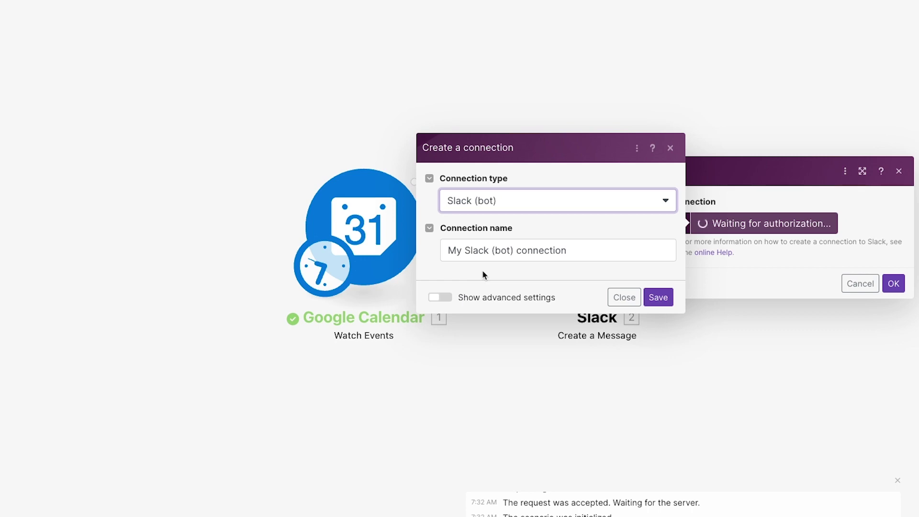
left_click(656, 297)
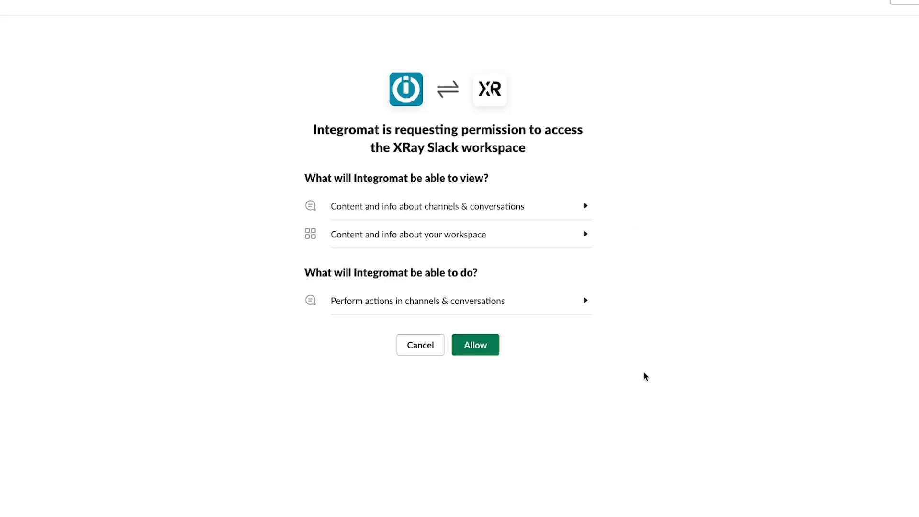
left_click(481, 351)
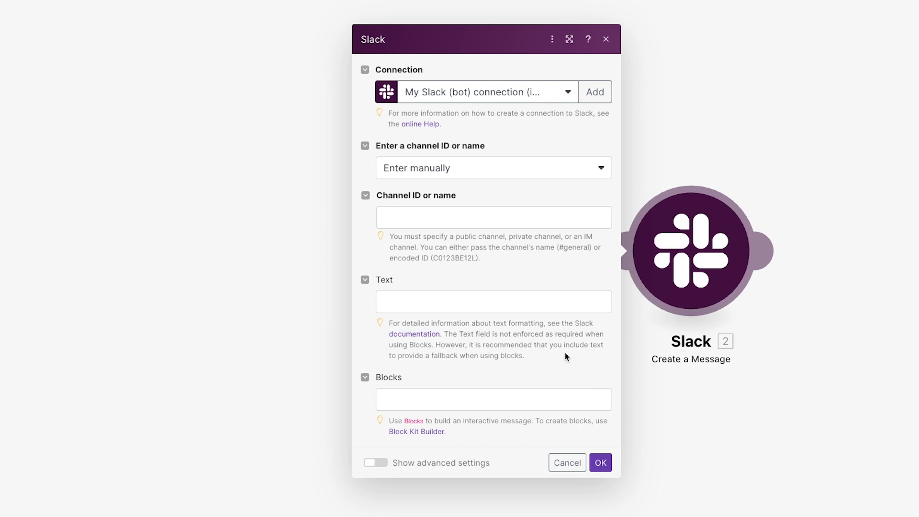
Choose manual channel entry and fill in the channel ID with the member ID copied from your own profile in Slack.
left_click(513, 178)
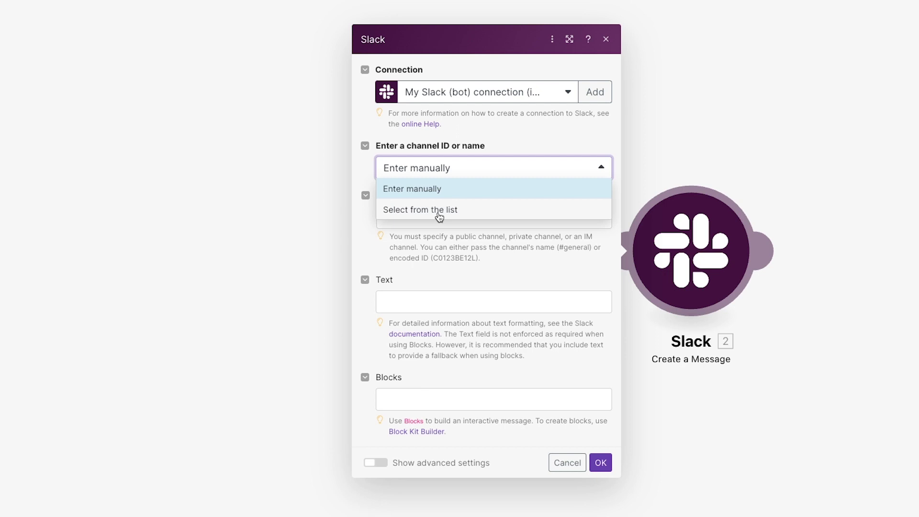
left_click(421, 194)
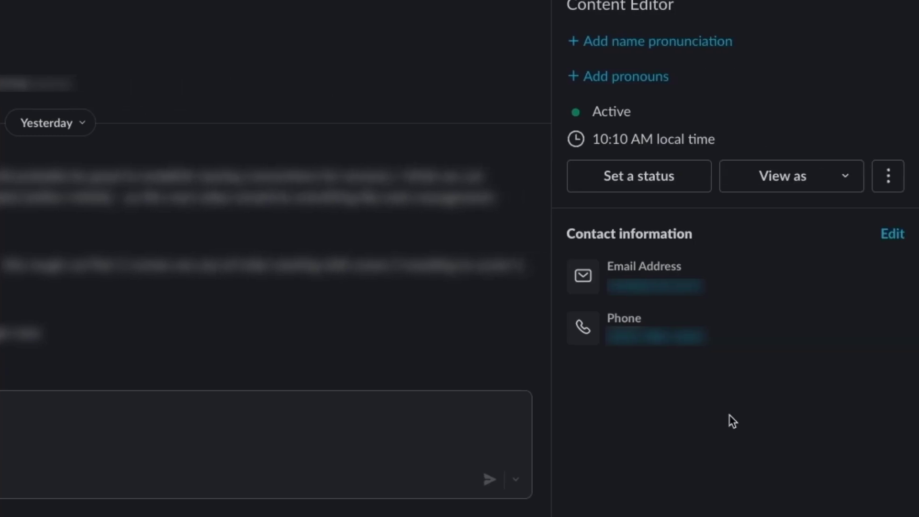
left_click(890, 179)
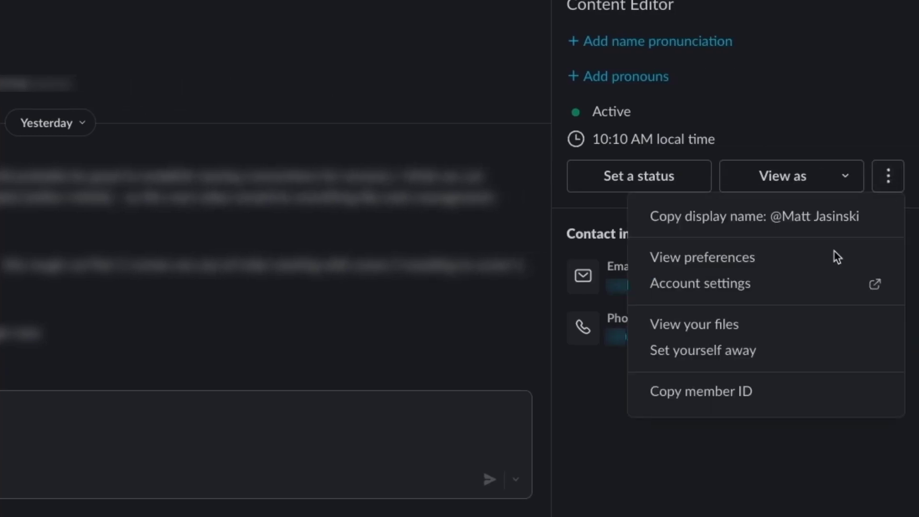
left_click(718, 399)
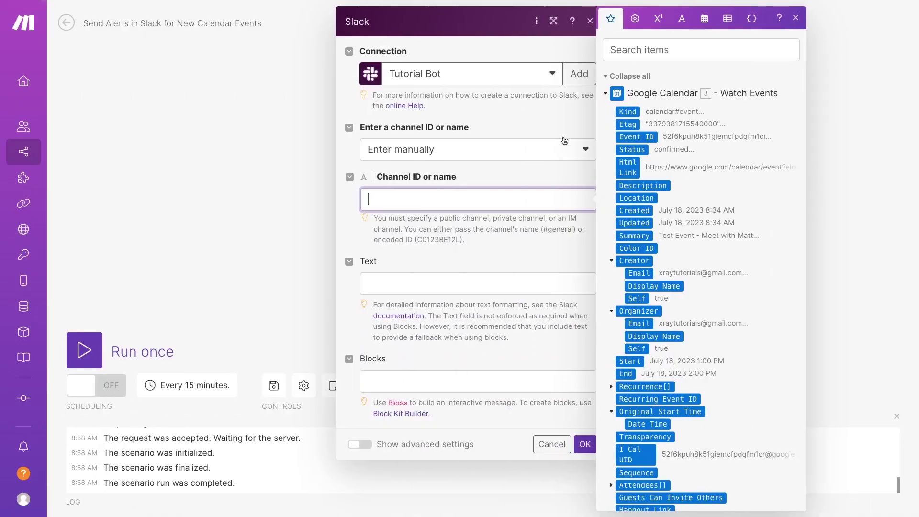
key("ctrl+v")
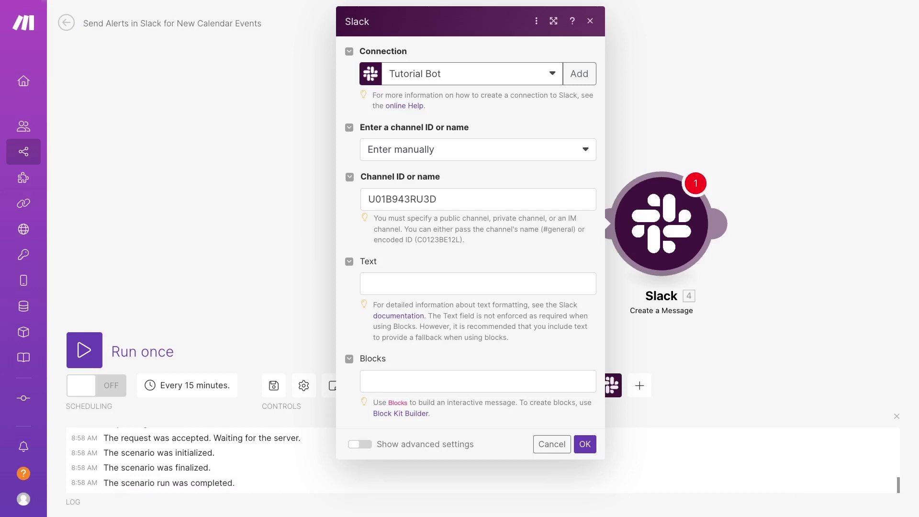
Write the message text "There's a new event on your calendar!" followed by separate lines labelled "Title:", "Start Date & Time:" and "Event URL:".
left_click(477, 283)
type("There")
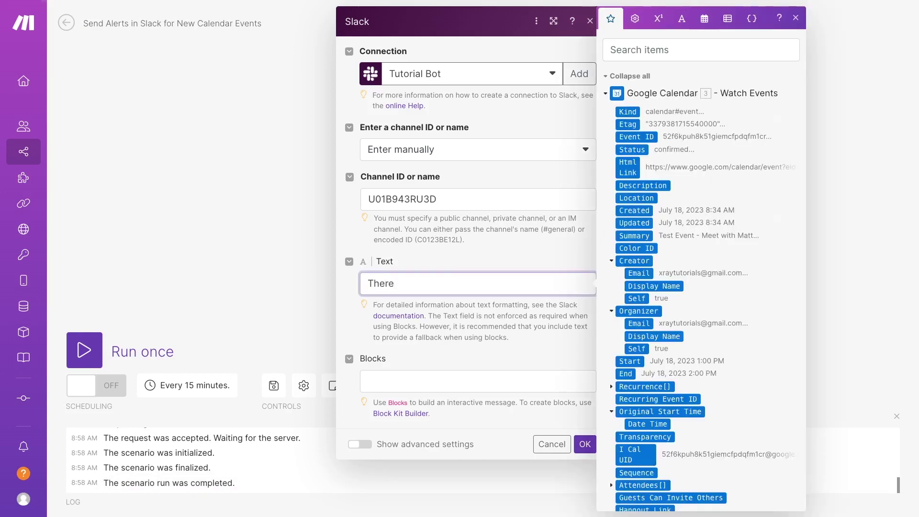
type("'s a new event on your ca")
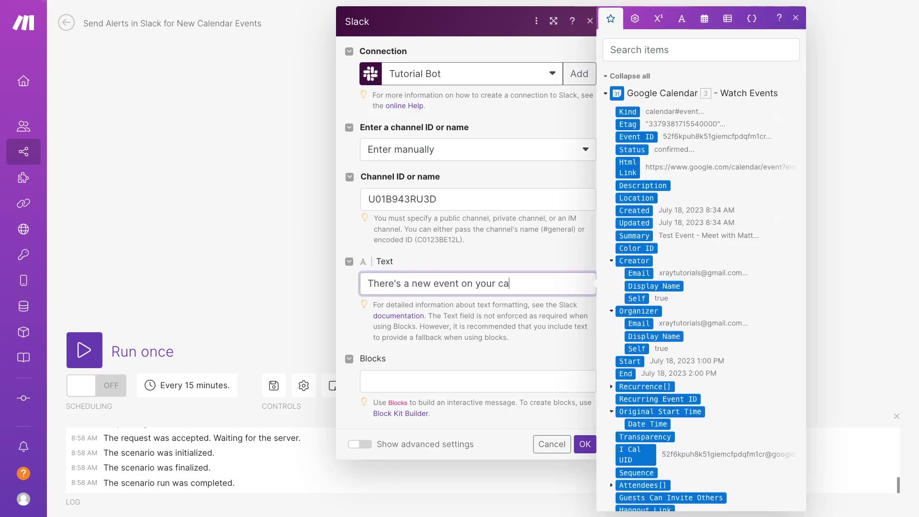
type("lendar!")
key("Return")
type("Title:")
key("Return")
type("Start Date & Time")
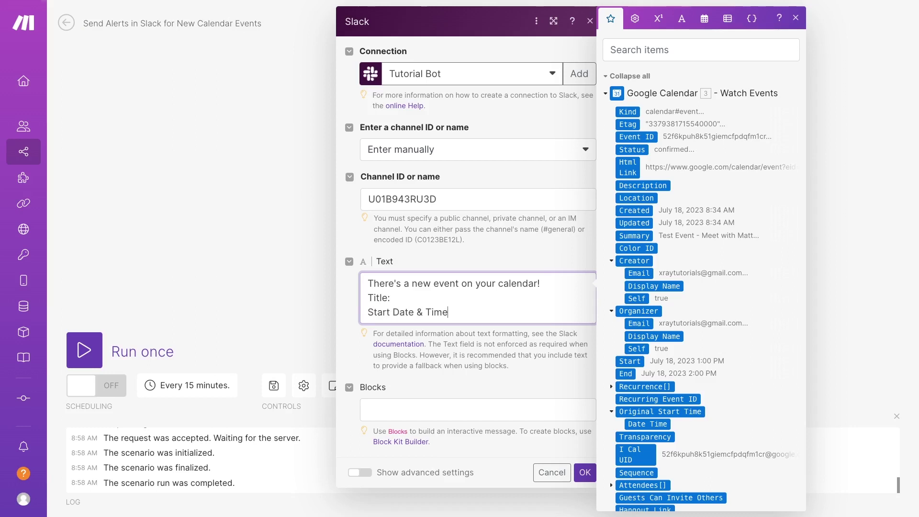
type(":")
key("Return")
type("Event URL:")
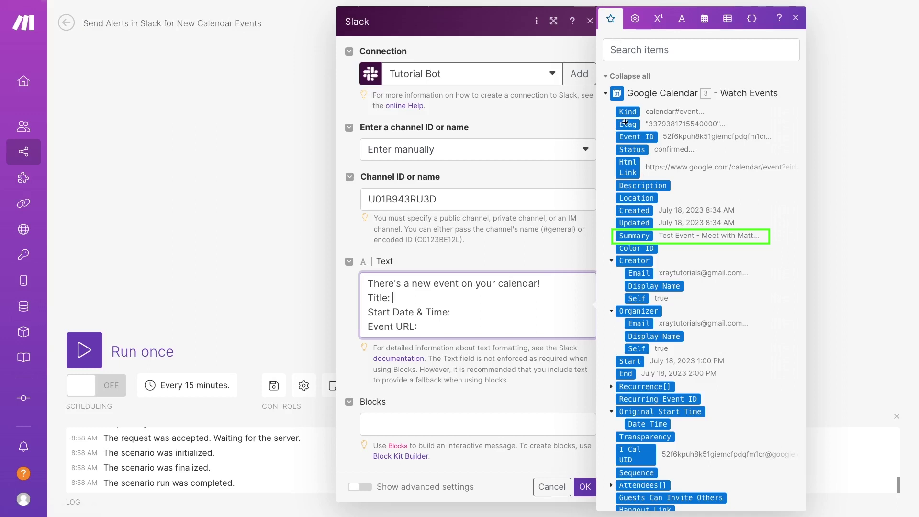
Map the calendar event's Summary, Start and Html Link values to the title, start date and URL lines of the message.
left_click(638, 236)
left_click(528, 309)
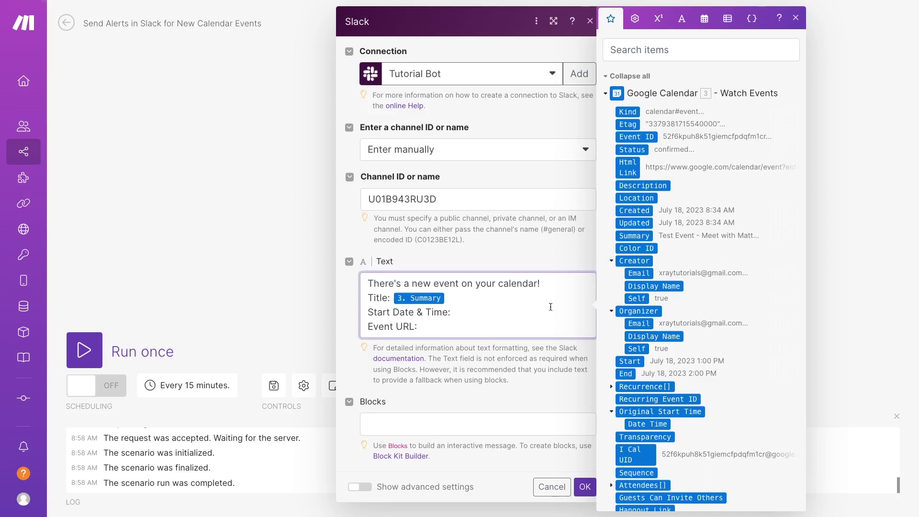
left_click(630, 361)
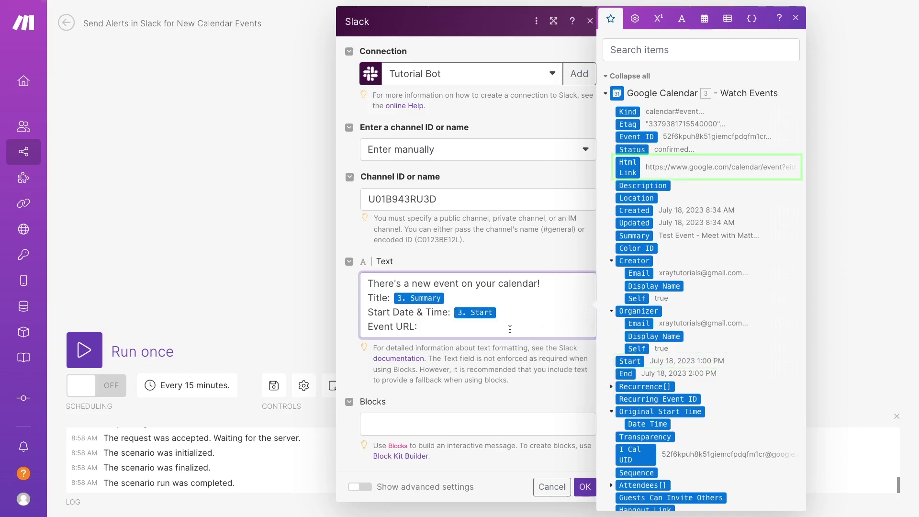
left_click(630, 170)
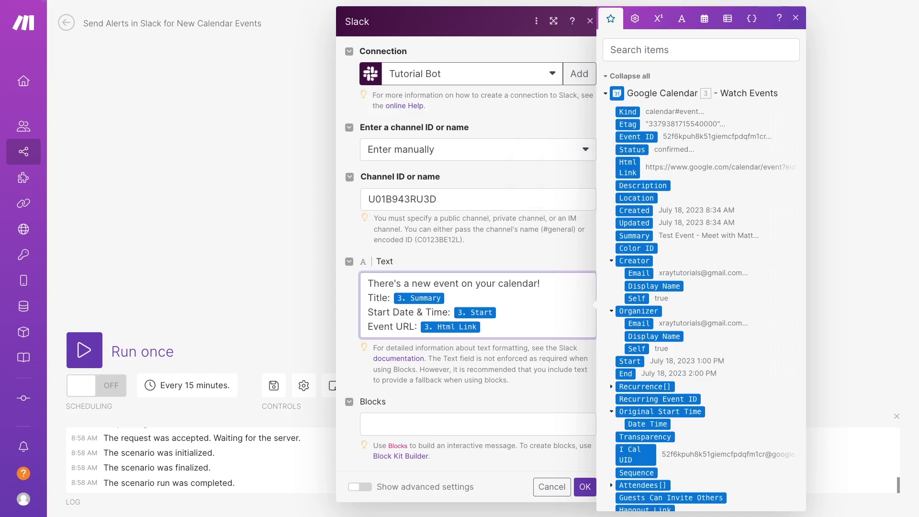
Show the Slack module's advanced settings and set unfurling of both text-based and media content to No.
left_click(373, 486)
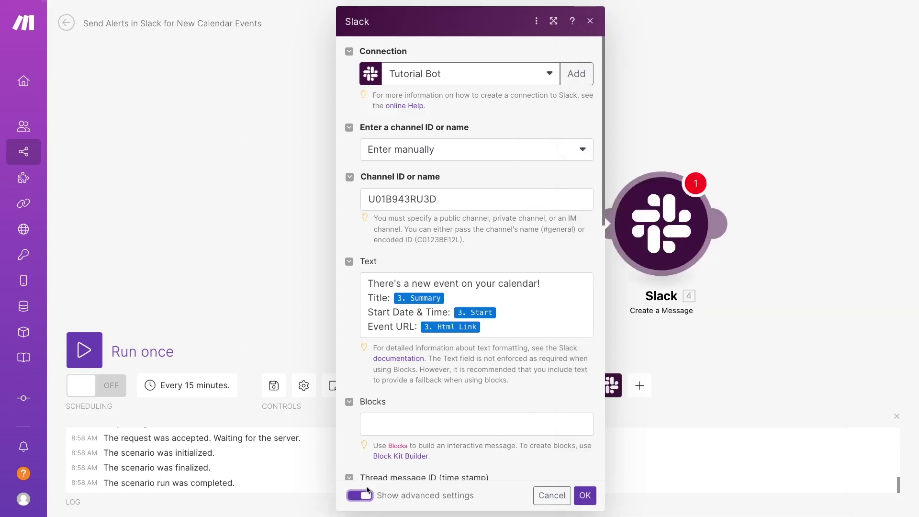
scroll(415, 428, "down", 3)
scroll(416, 428, "down", 5)
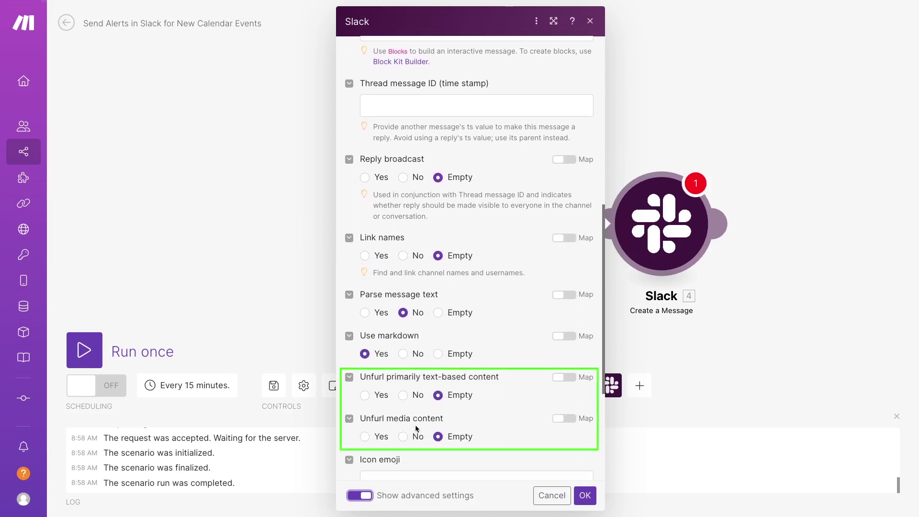
left_click(403, 436)
left_click(403, 394)
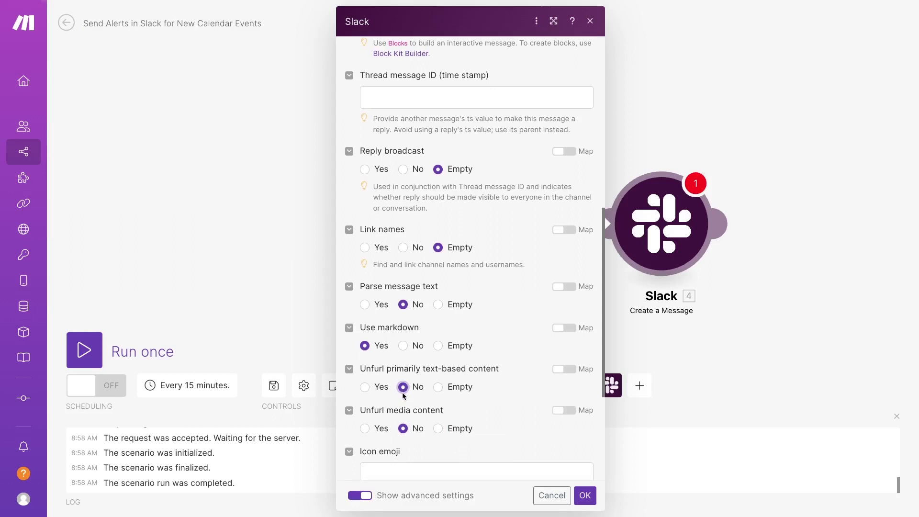
Set the message's icon emoji to :date: and its user name to Tutorial Bot, and save the Slack module.
scroll(403, 396, "down", 2)
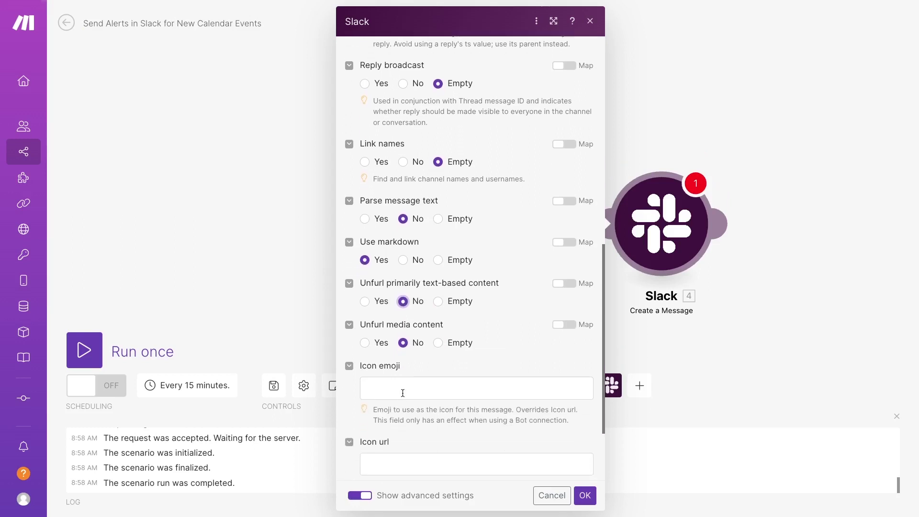
left_click(403, 393)
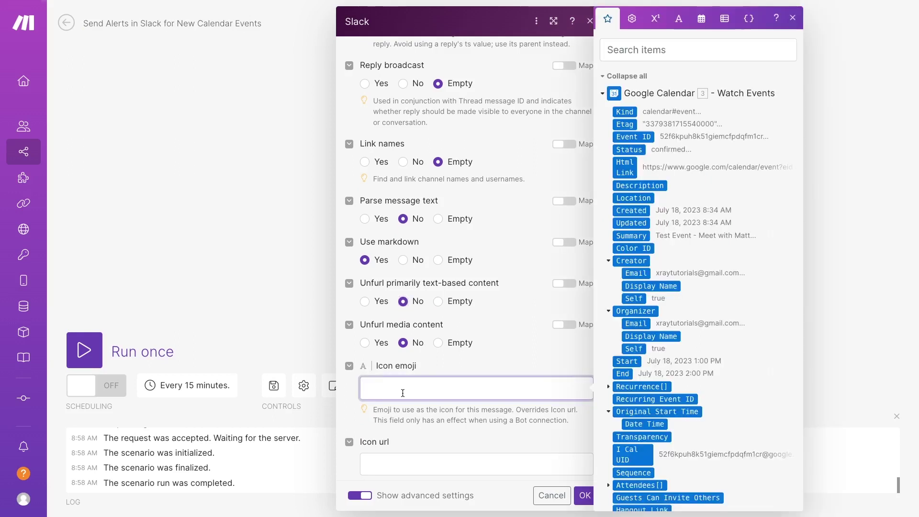
type(":date:")
scroll(426, 406, "down", 3)
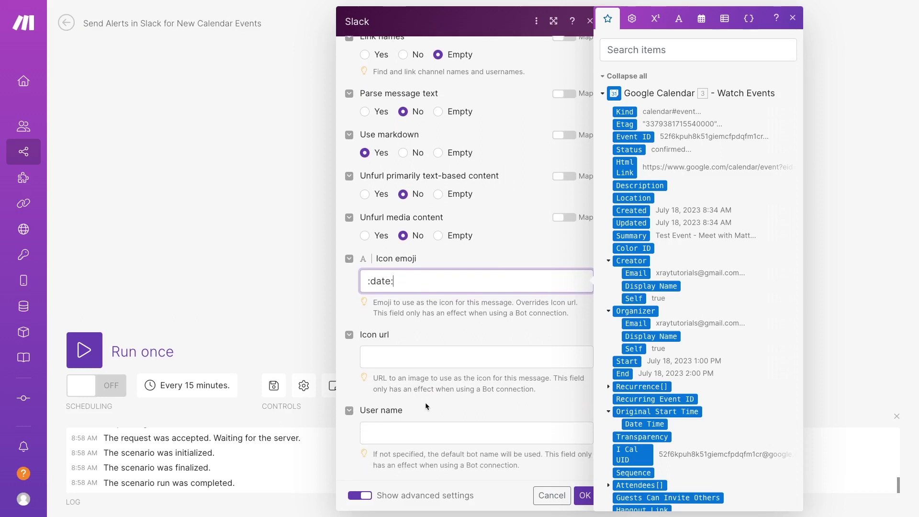
left_click(420, 430)
type("Tu")
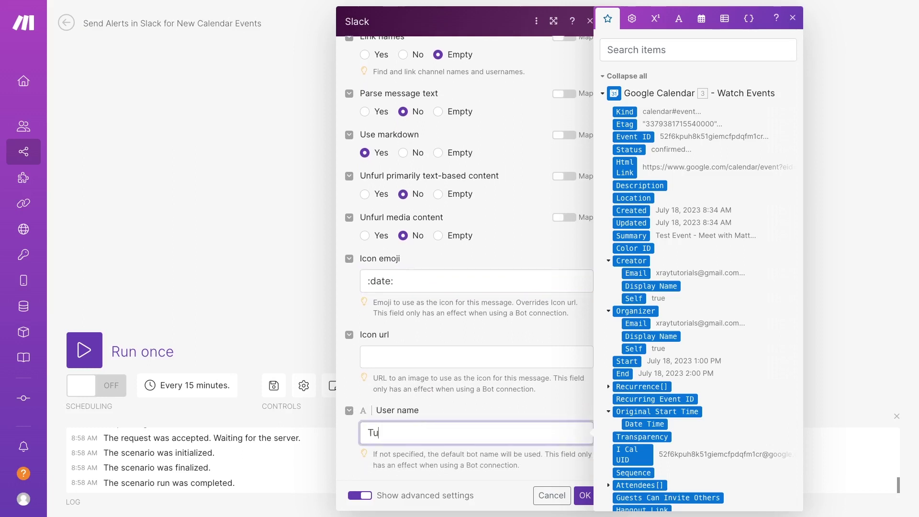
type("torial Bot")
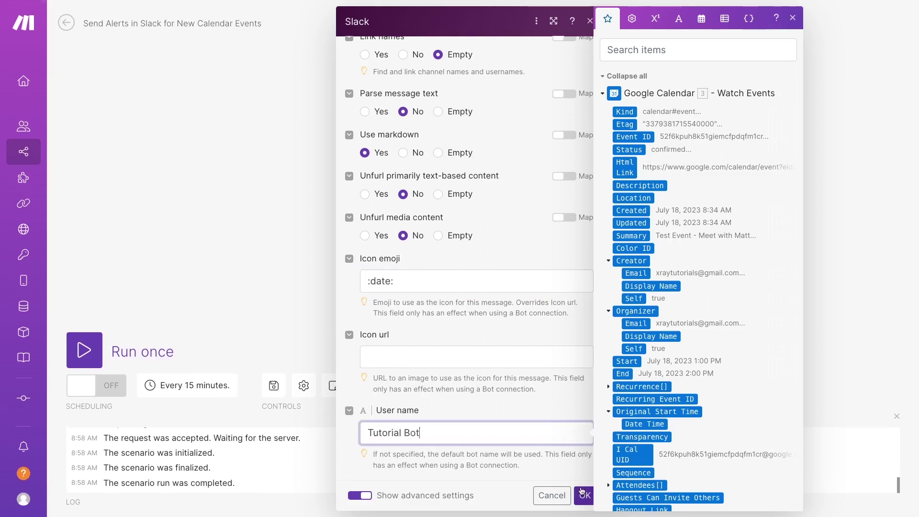
left_click(582, 494)
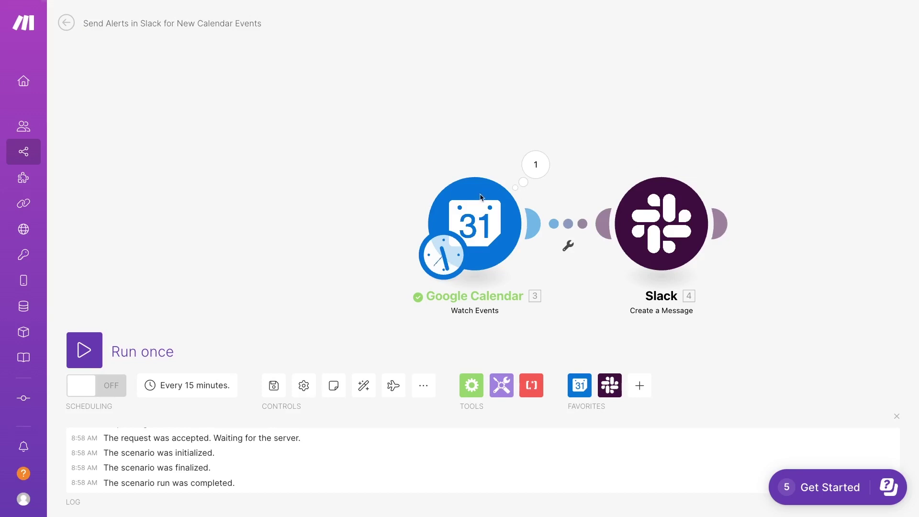
Set the Google Calendar trigger to start manually from the test meeting event dated 2023-07-18, and run the scenario once.
right_click(483, 206)
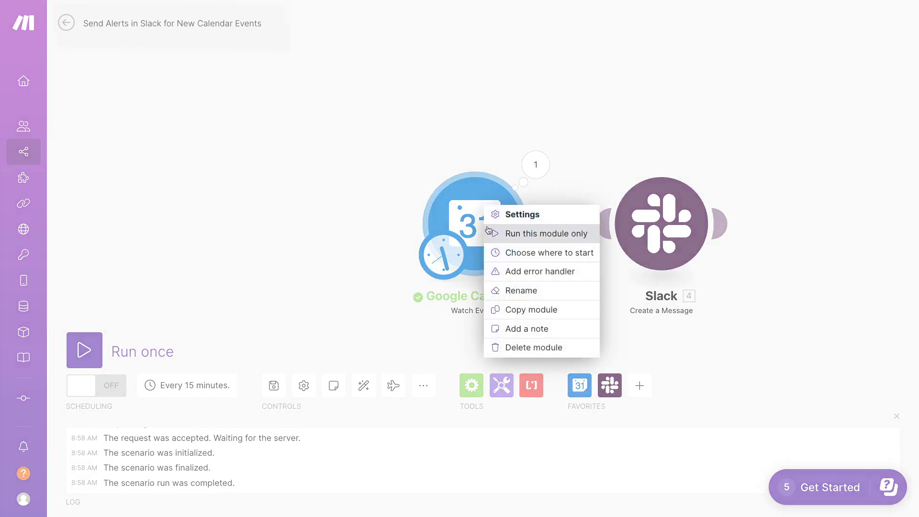
left_click(494, 249)
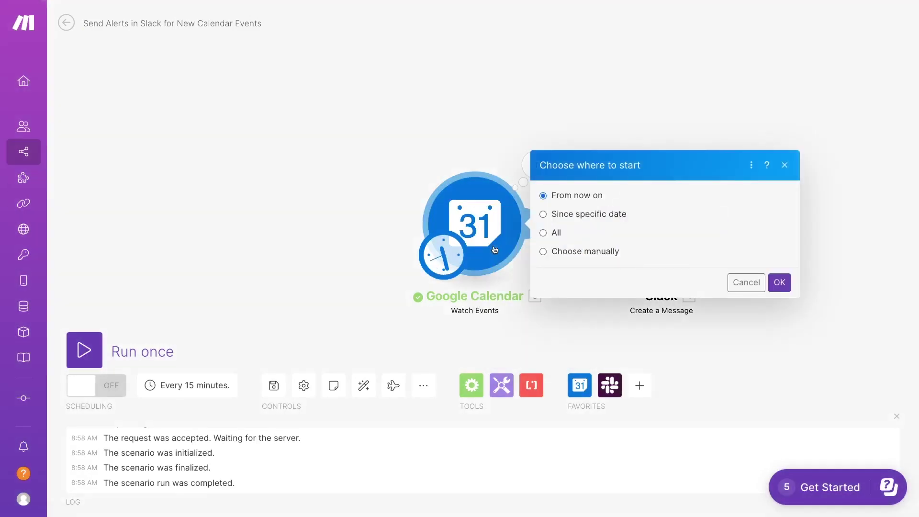
left_click(544, 251)
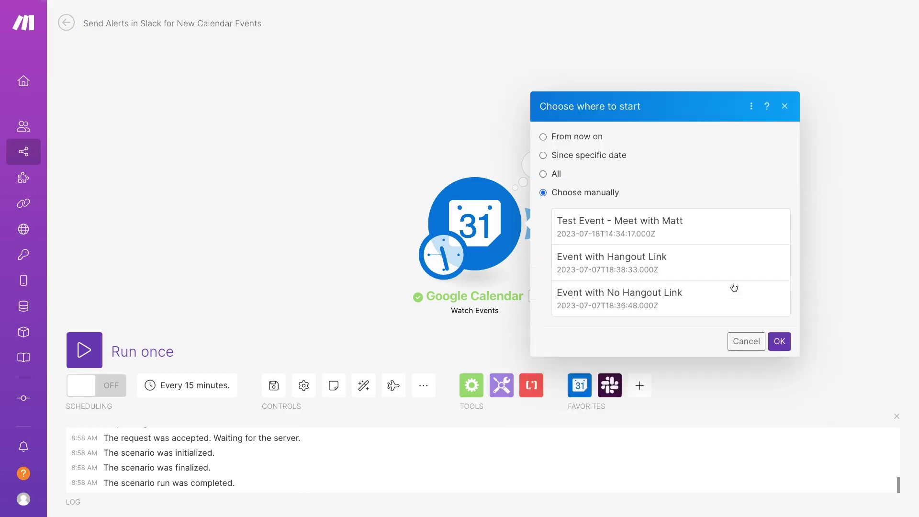
left_click(687, 229)
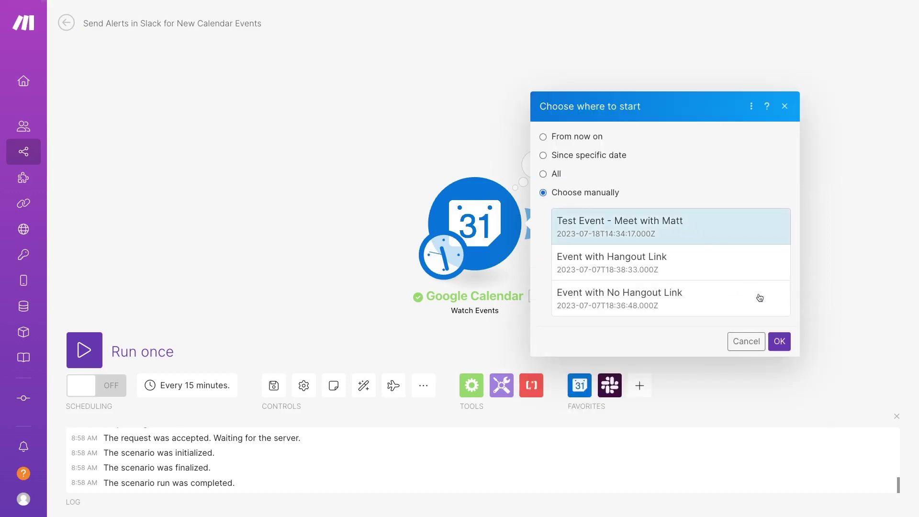
left_click(779, 341)
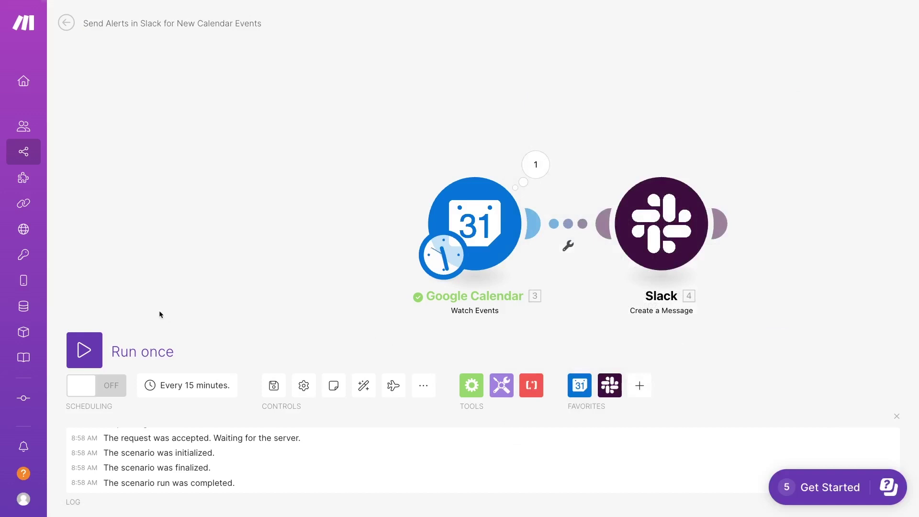
left_click(108, 335)
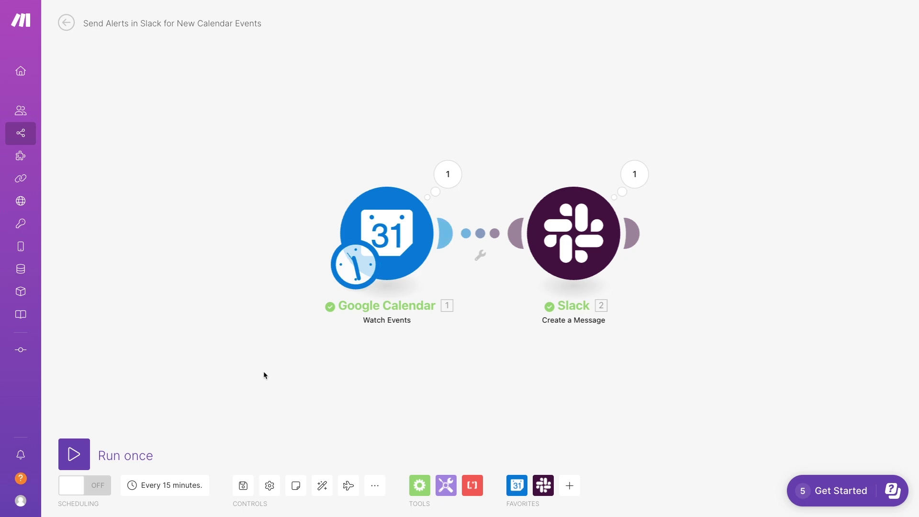
Save the scenario and set its schedule to repeat at regular intervals of 30 minutes.
left_click(243, 494)
left_click(191, 487)
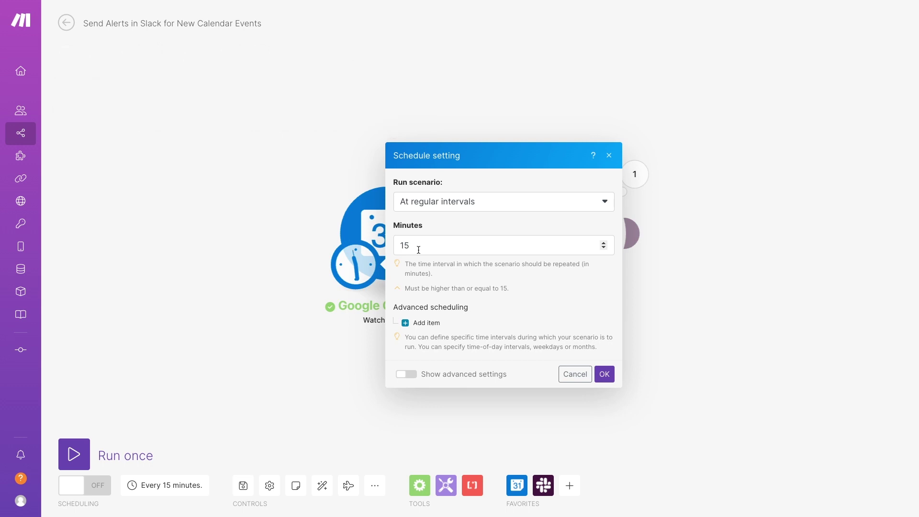
left_click(417, 246)
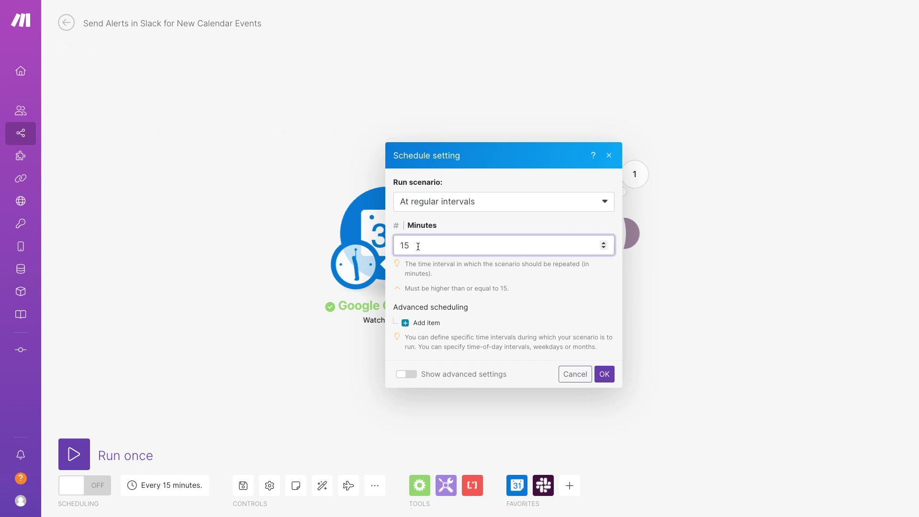
key("BackSpace")
key("BackSpace")
type("30")
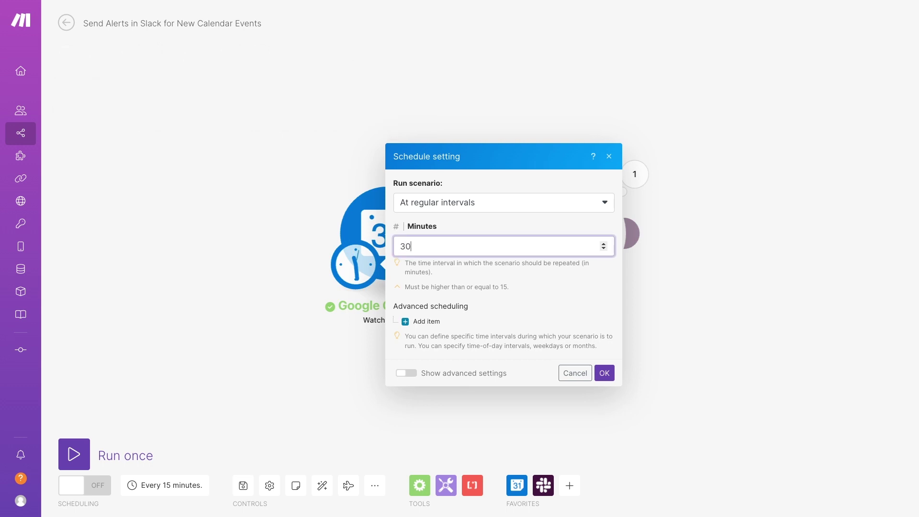
left_click(449, 266)
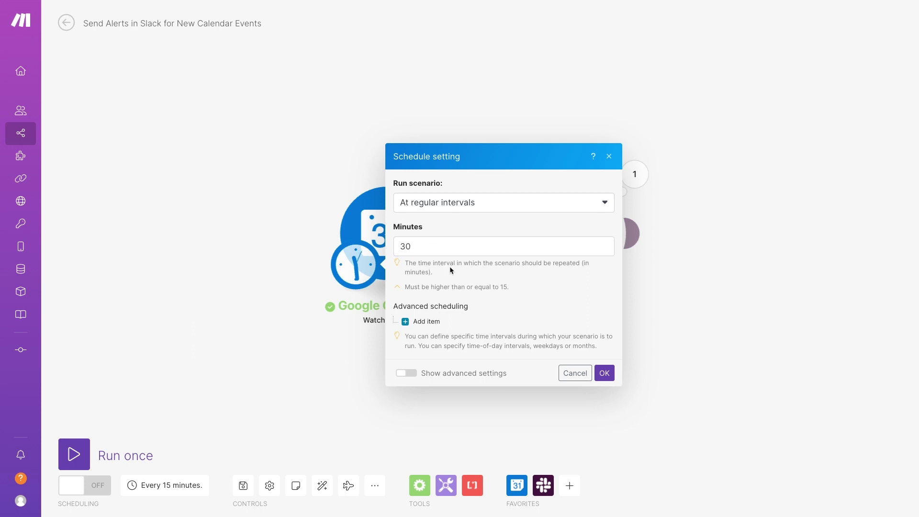
Add an advanced scheduling item that runs from 9:00 to 5:00.
left_click(429, 324)
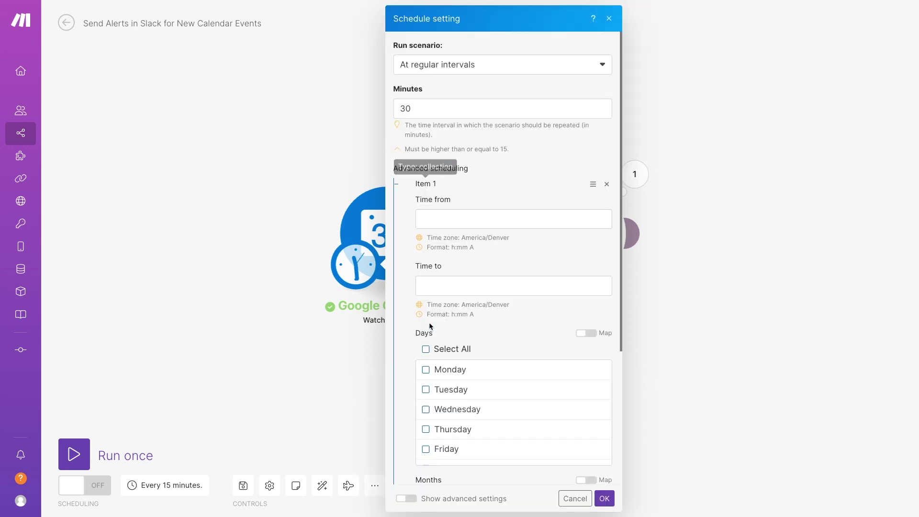
left_click(462, 220)
type("9:00")
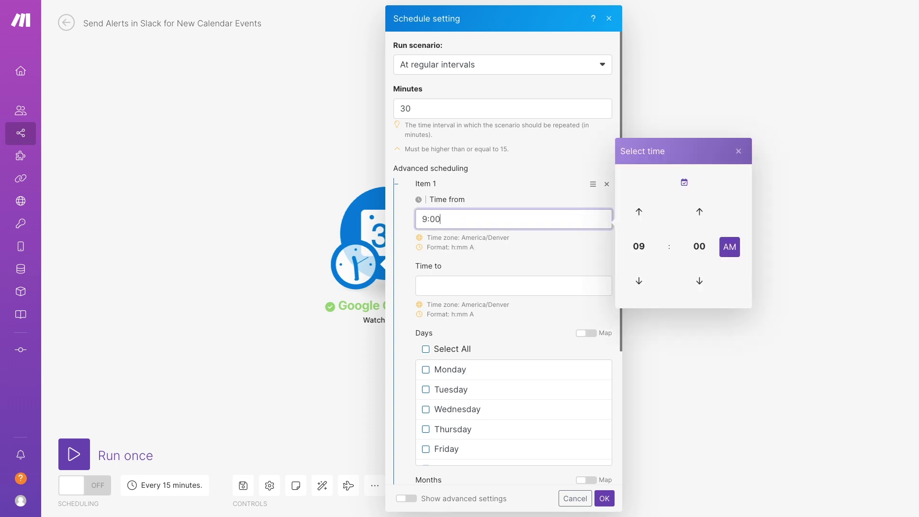
left_click(473, 285)
type("5")
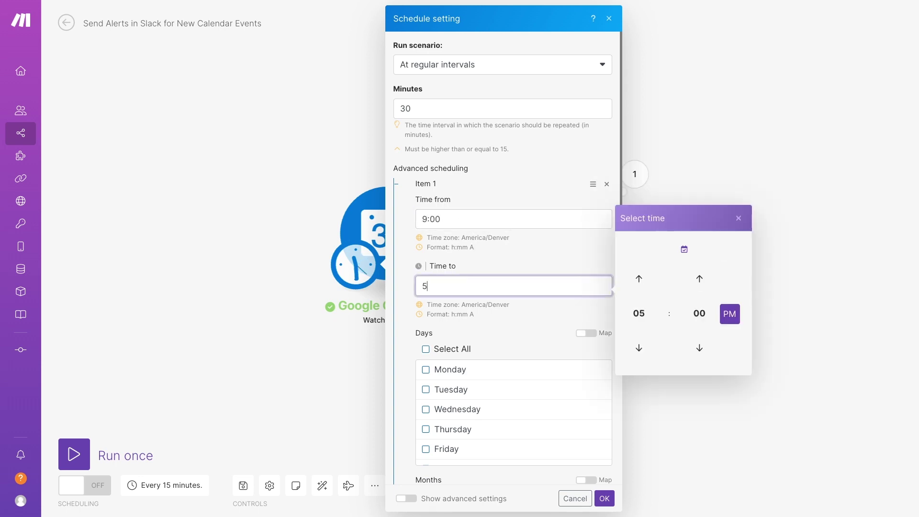
type(":00")
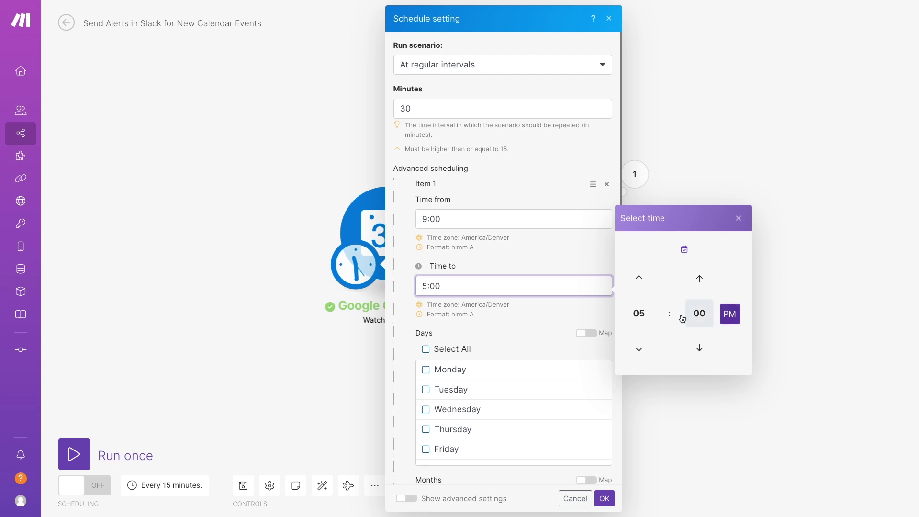
left_click(549, 323)
Limit the advanced scheduling item to Monday through Friday and confirm the schedule settings.
scroll(549, 323, "down", 1)
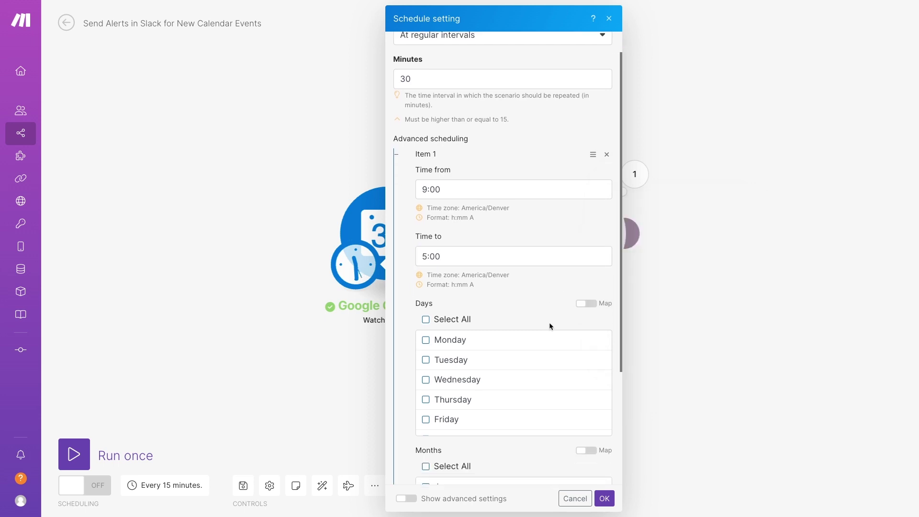
left_click(467, 337)
left_click(465, 356)
left_click(468, 376)
left_click(464, 396)
left_click(464, 416)
scroll(538, 452, "down", 3)
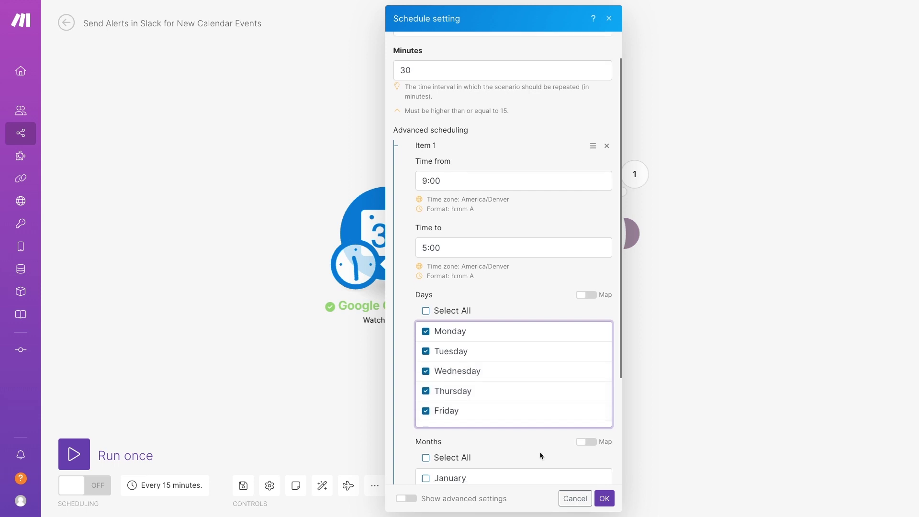
scroll(538, 452, "down", 2)
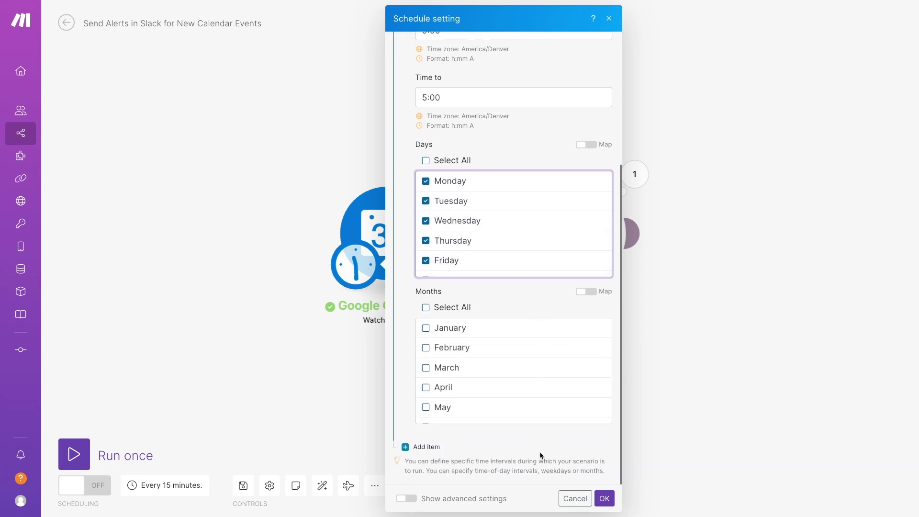
left_click(605, 498)
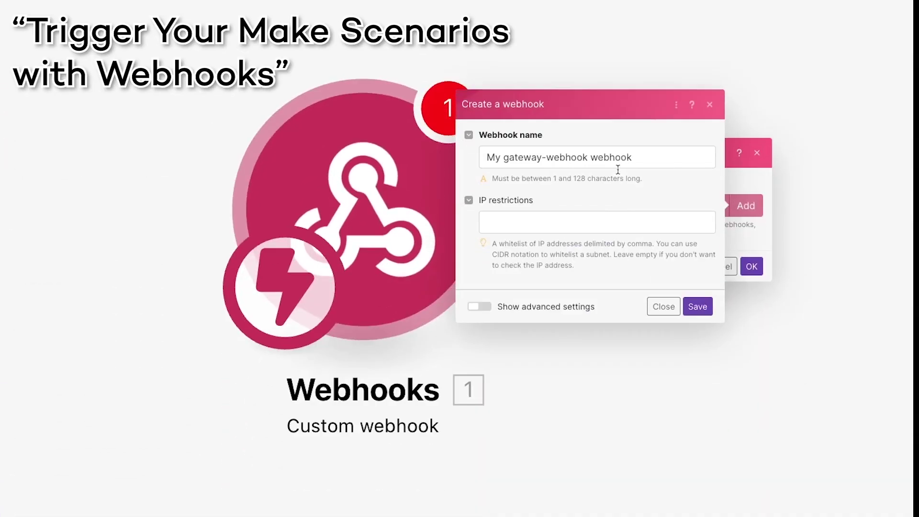
Replace the new custom webhook's default name with one beginning "trigger-make-with-webhooks-".
triple_click(626, 157)
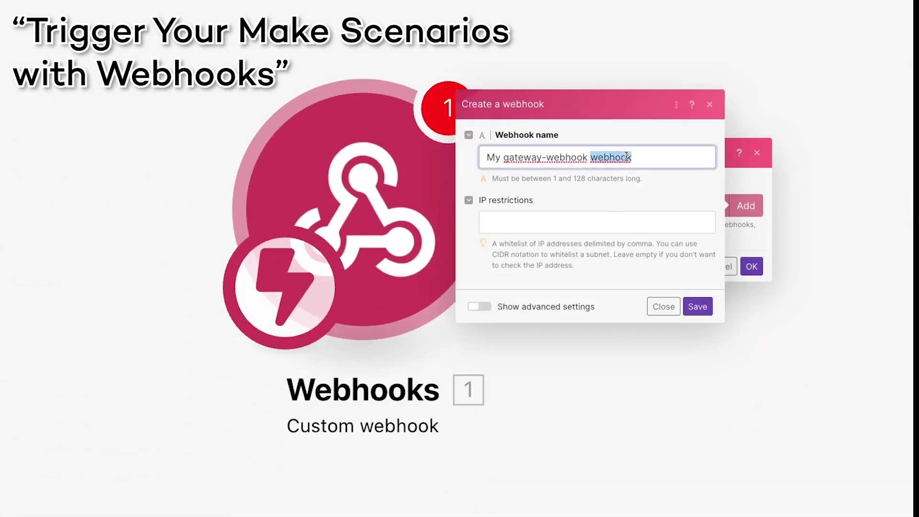
type("trigger-ma")
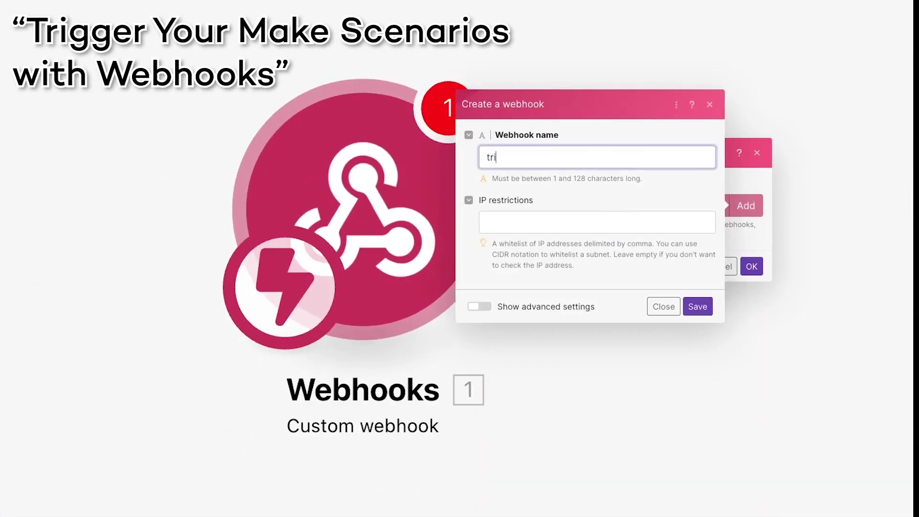
type("ke-with-webhoo")
type("ks-")
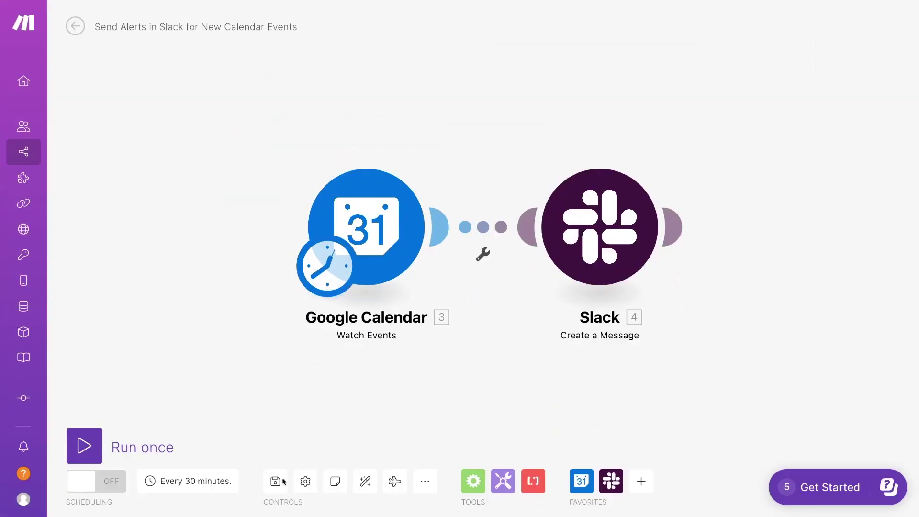
Save the scenario with its new schedule and turn its scheduling on.
left_click(275, 480)
left_click(114, 478)
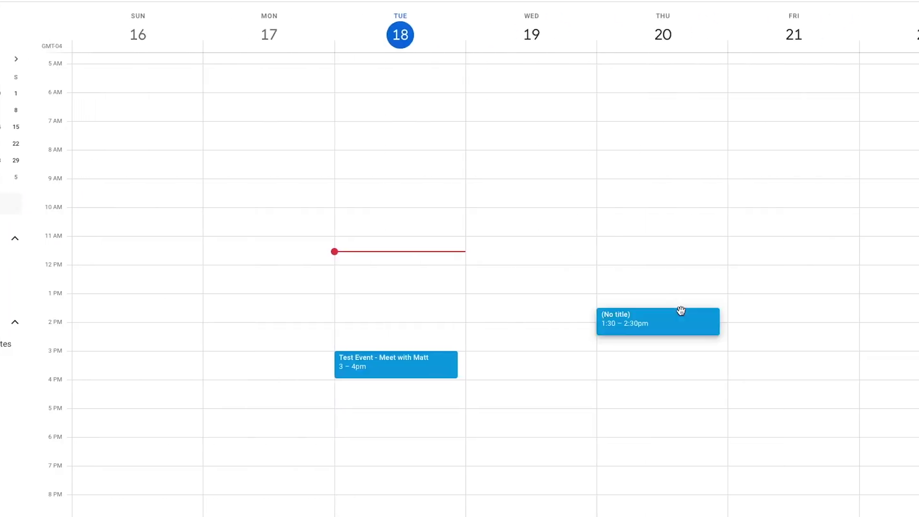
In Google Calendar, create and save a new meeting event with a named person for Thursday, July 20, 1:30pm to 2:30pm.
left_click(679, 311)
type("New Meeting with Tom")
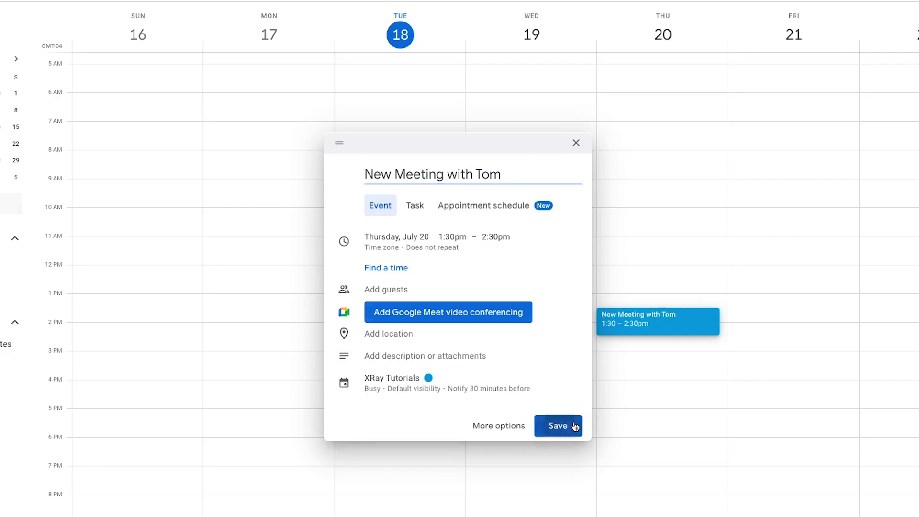
left_click(575, 426)
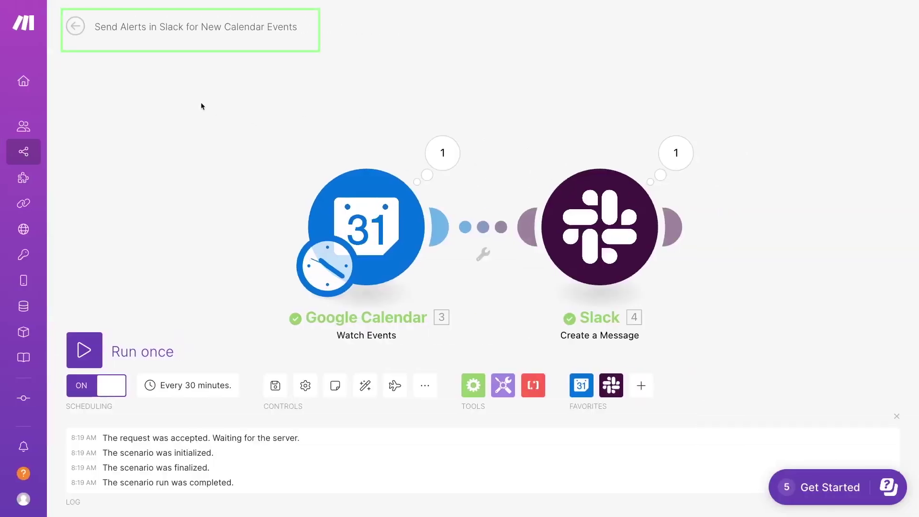
Leave the Make scenario editor and go back to the scenario's overview.
left_click(77, 26)
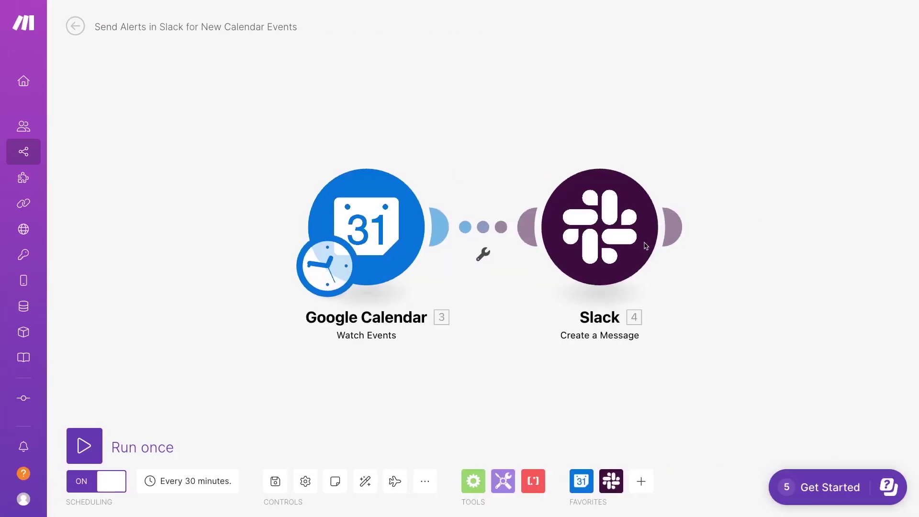
Open the Slack module's message text at the Start value and bring up the date and time functions.
left_click(617, 234)
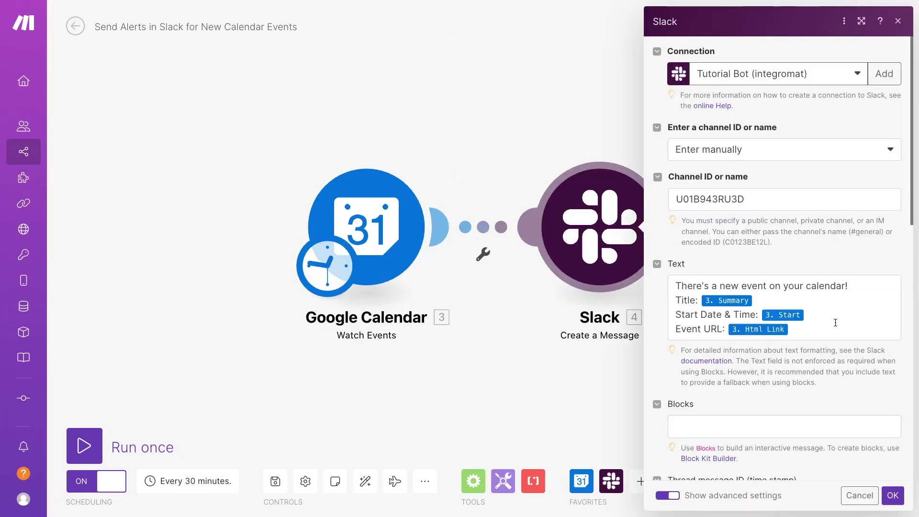
left_click(803, 314)
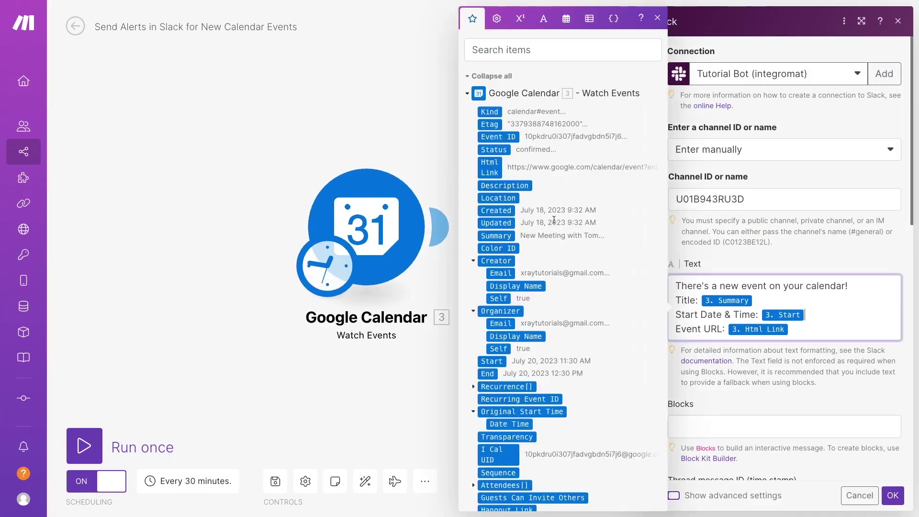
left_click(496, 19)
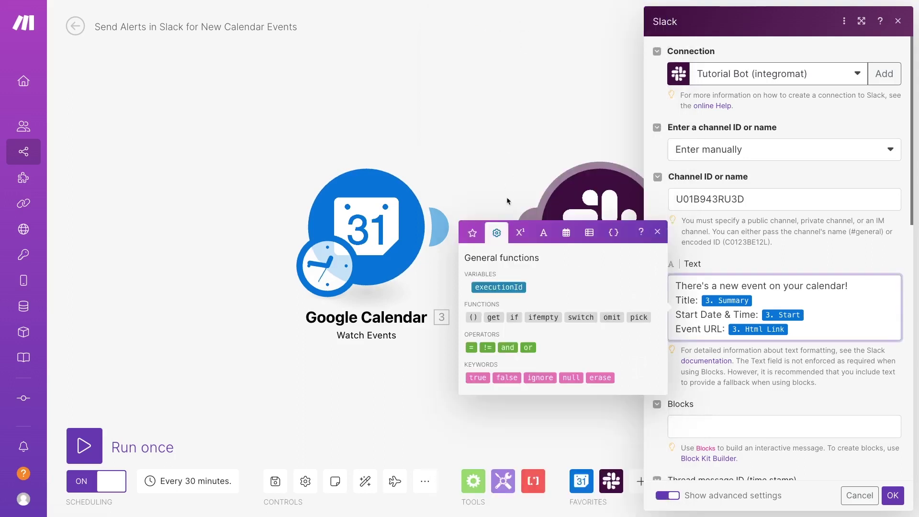
left_click(520, 234)
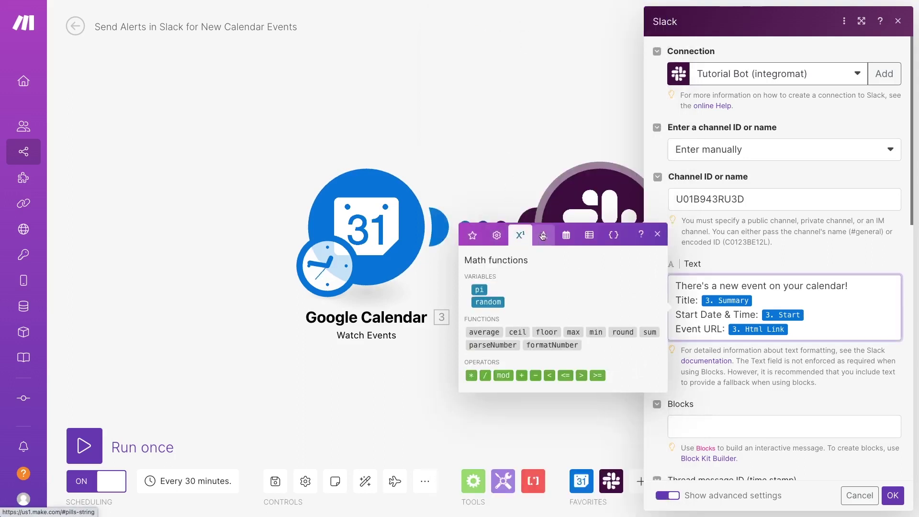
left_click(543, 234)
left_click(566, 209)
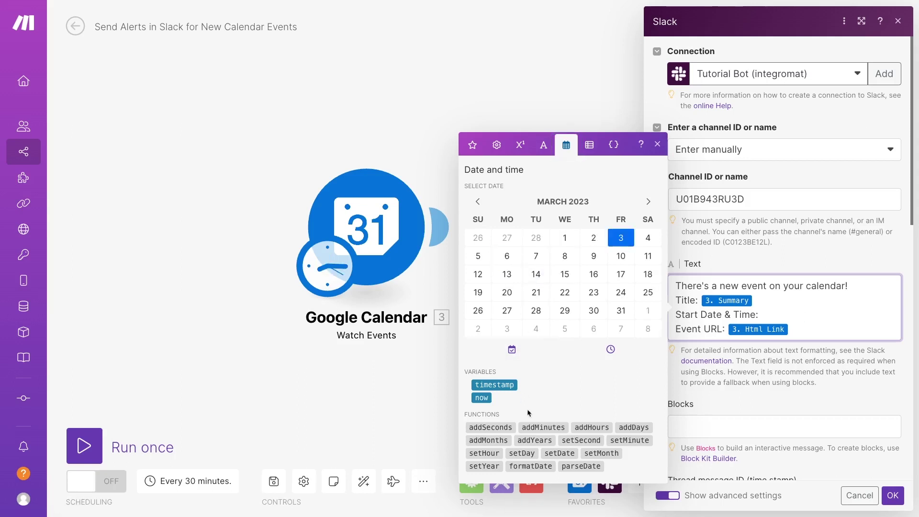
Insert the formatDate function after "Start Date & Time:" and map the calendar event's Start value as its date argument.
left_click(539, 466)
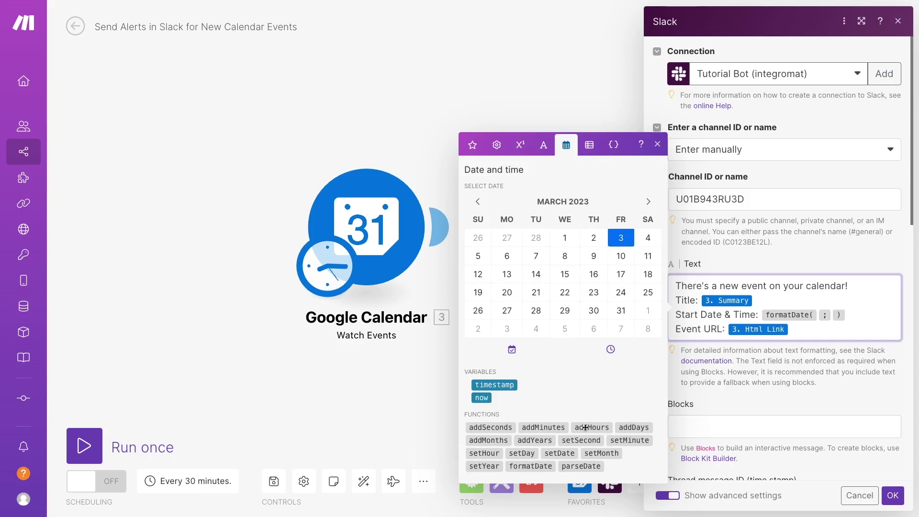
mouse_move(816, 315)
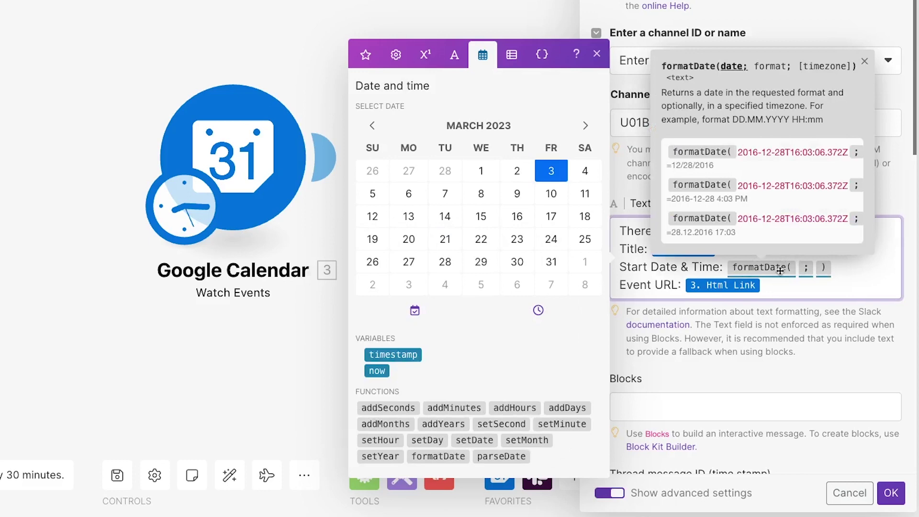
left_click(359, 61)
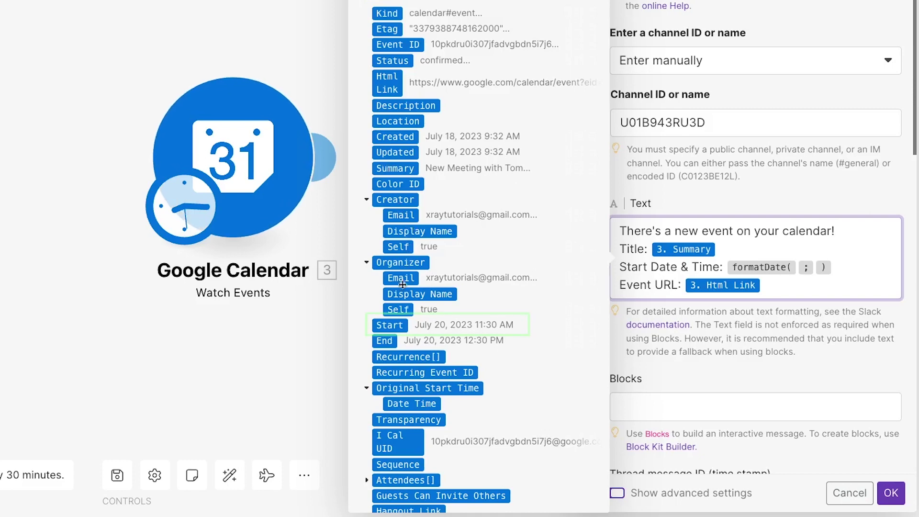
left_click(399, 326)
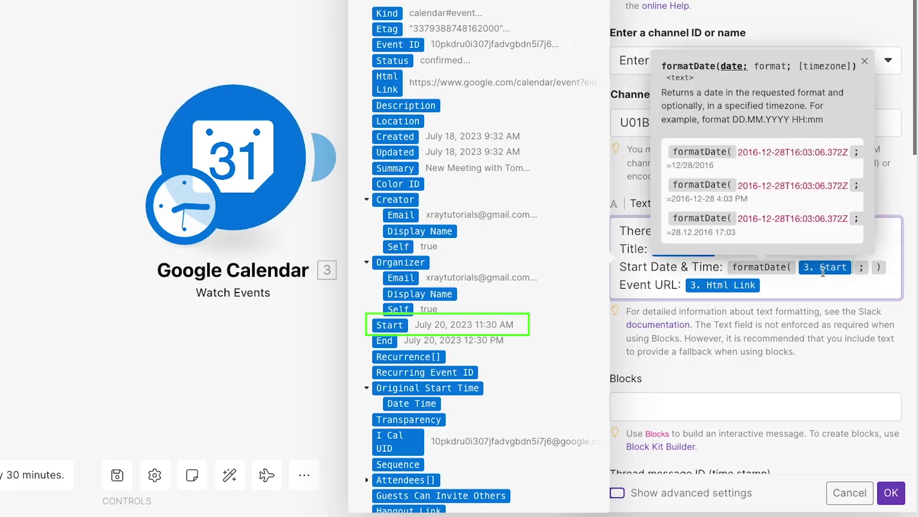
Set the formatDate format argument to MM-DD-YY hh:mm A and confirm the Slack module's settings.
left_click(870, 267)
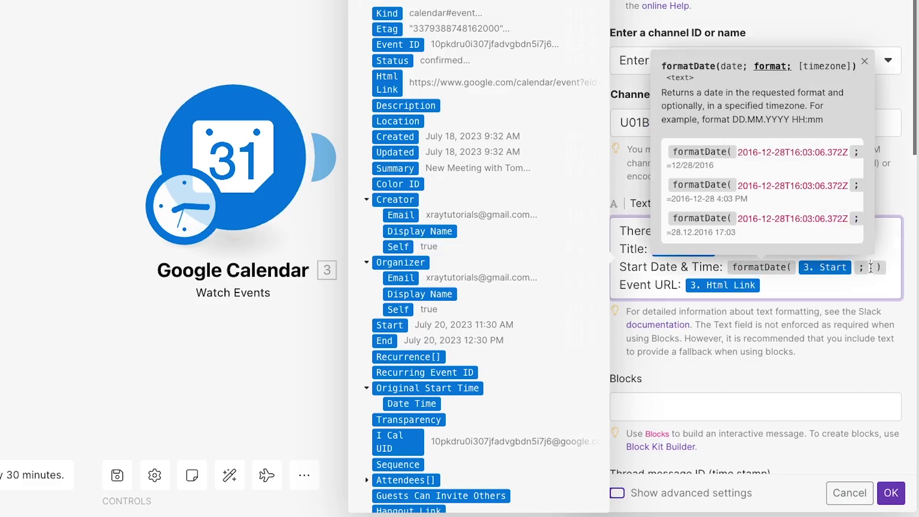
type("MM-DD")
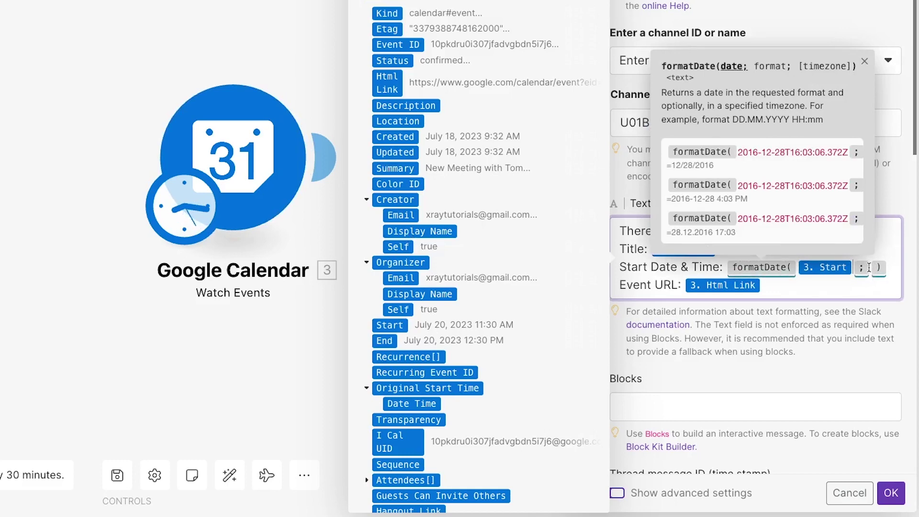
type("-YY hh:m")
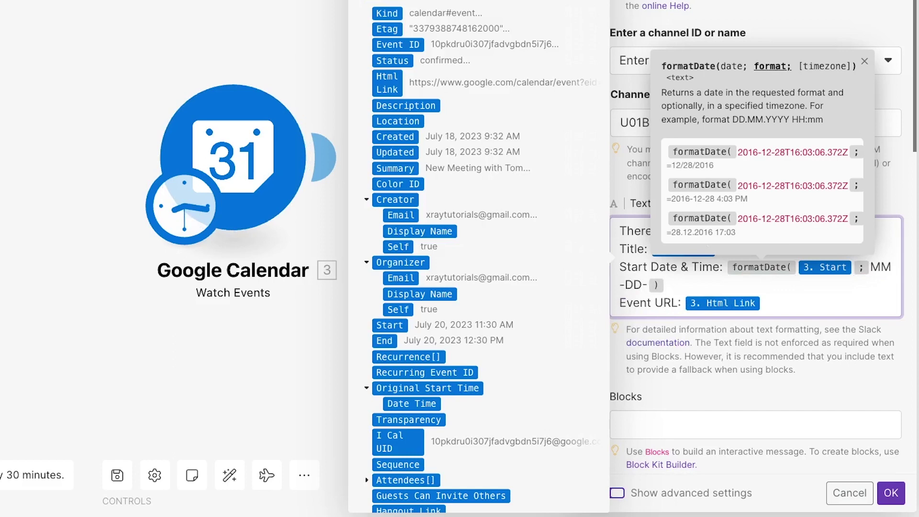
type("m A")
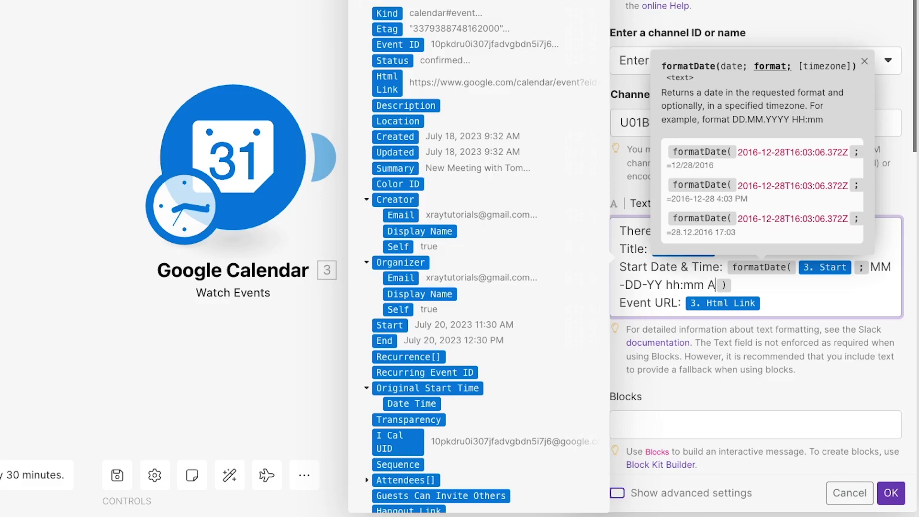
scroll(843, 296, "down", 15)
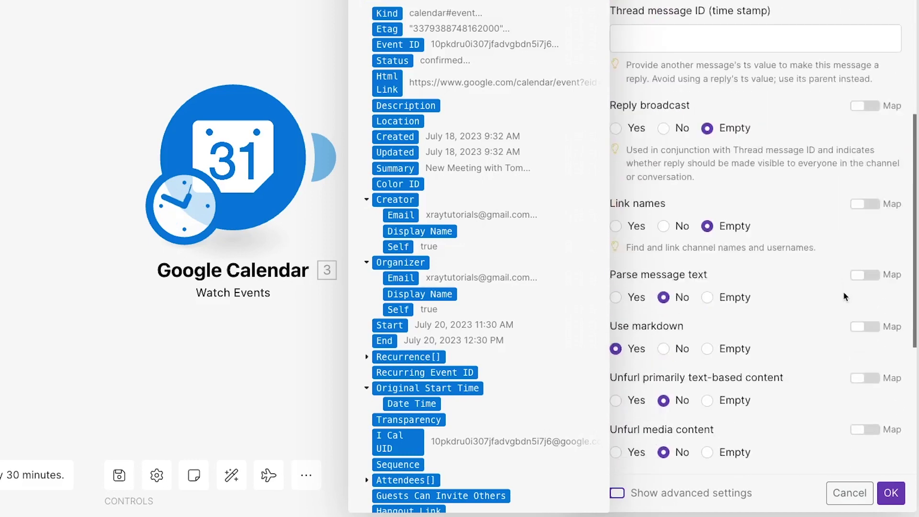
left_click(890, 492)
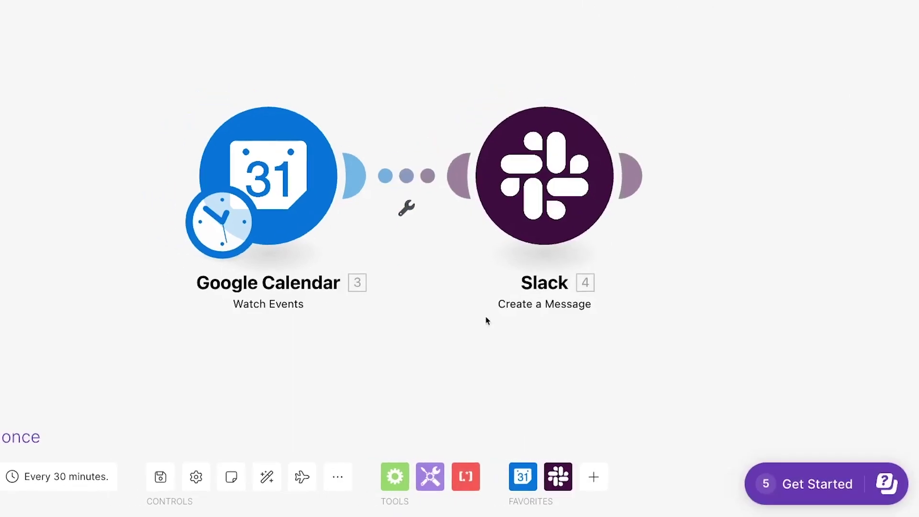
Save the scenario and run it once to test the formatted date.
left_click(267, 480)
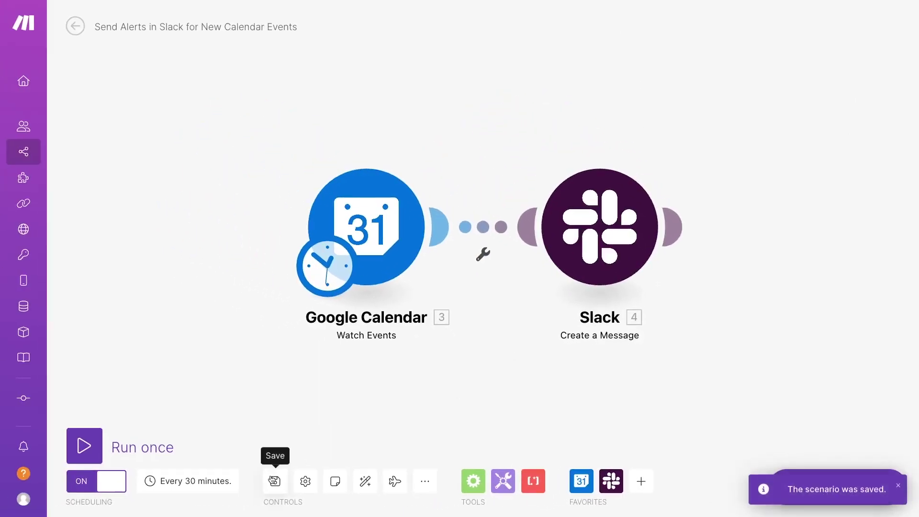
left_click(90, 444)
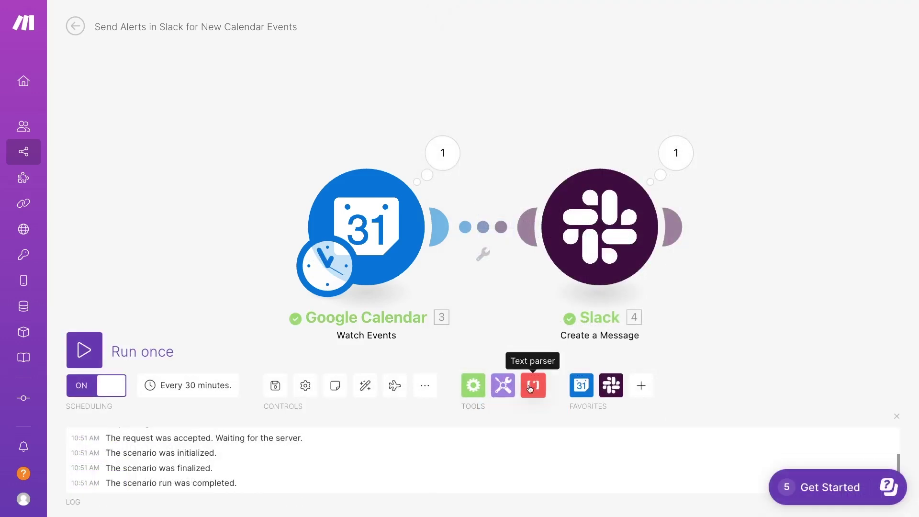
Examine the modules offered under Flow Control, Tools and Text parser.
left_click(472, 385)
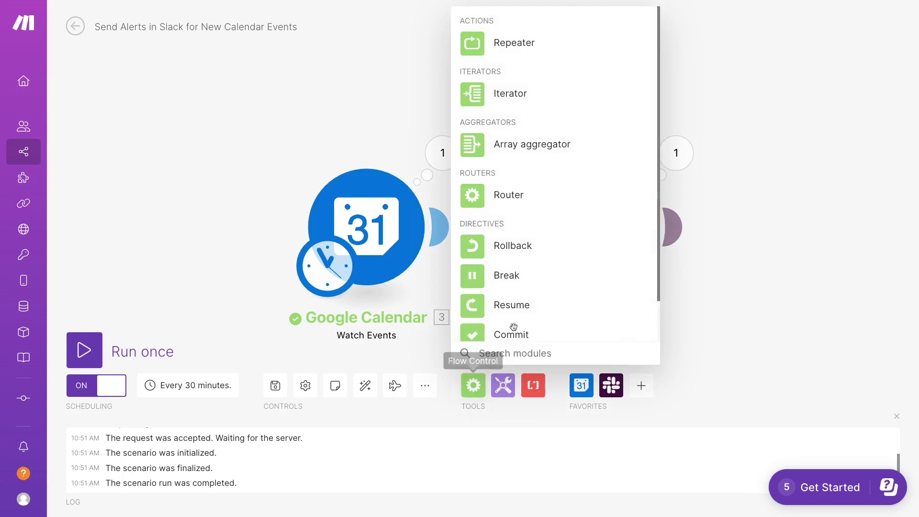
scroll(516, 320, "down", 2)
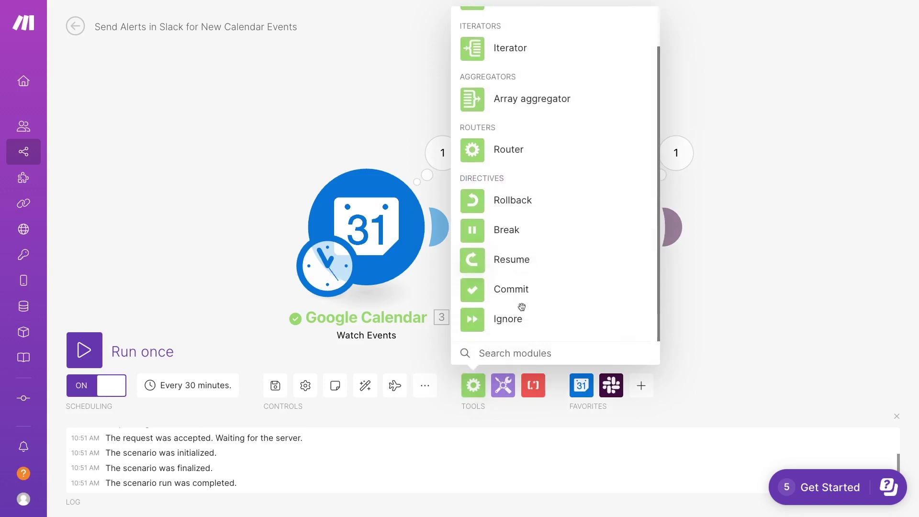
scroll(522, 307, "up", 2)
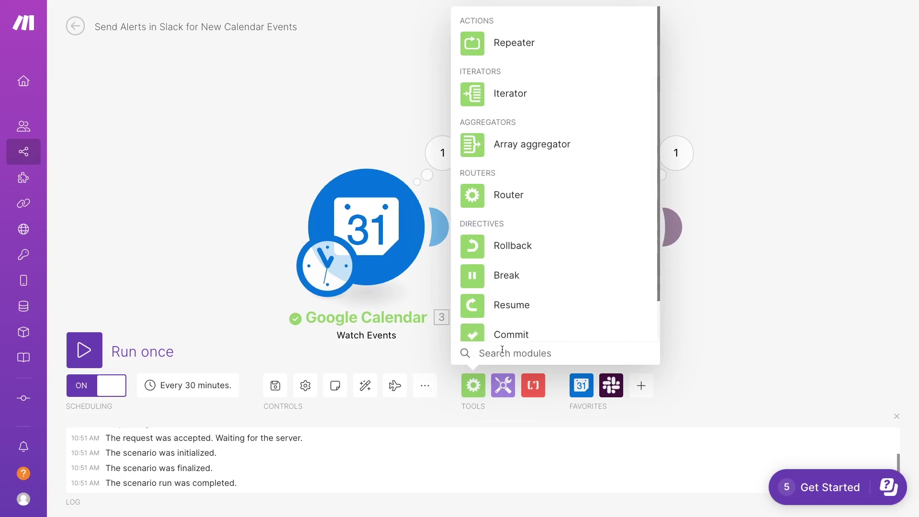
left_click(500, 390)
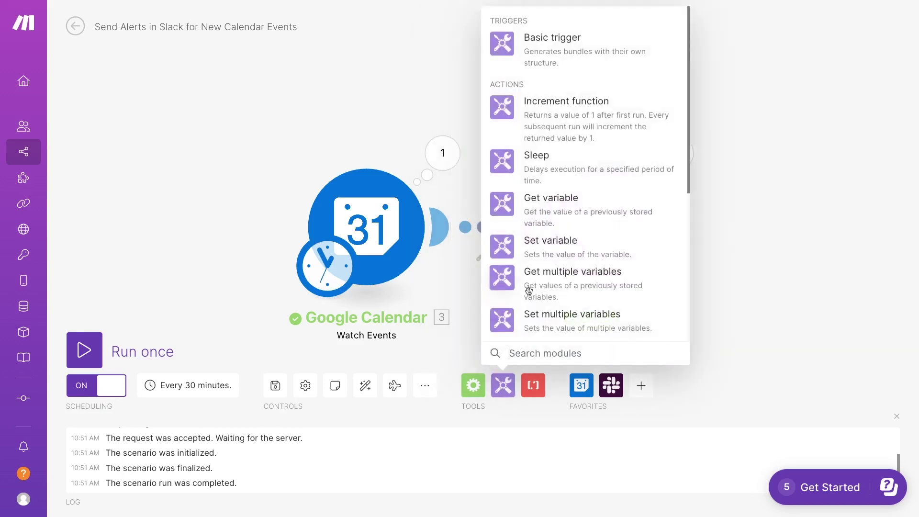
scroll(529, 290, "down", 3)
scroll(528, 290, "down", 5)
scroll(528, 291, "down", 3)
scroll(529, 291, "up", 1)
scroll(528, 291, "up", 5)
scroll(528, 291, "up", 5)
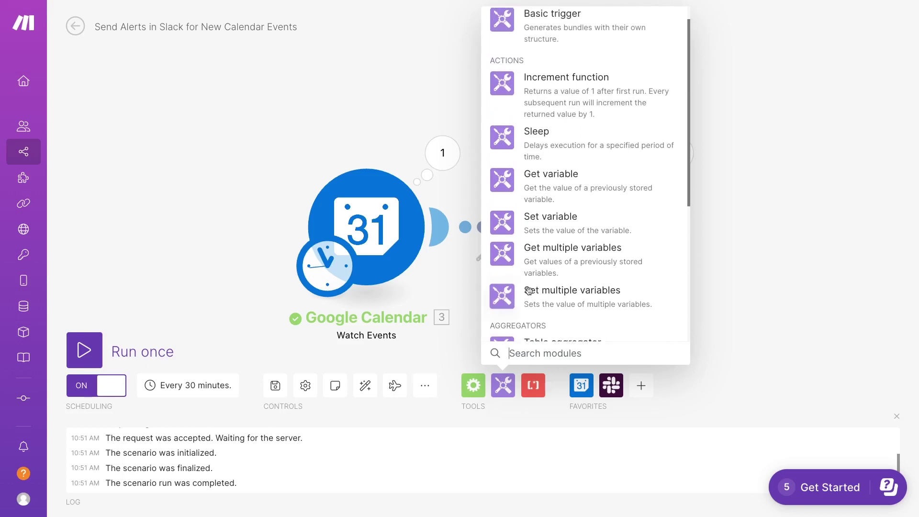
scroll(528, 291, "up", 1)
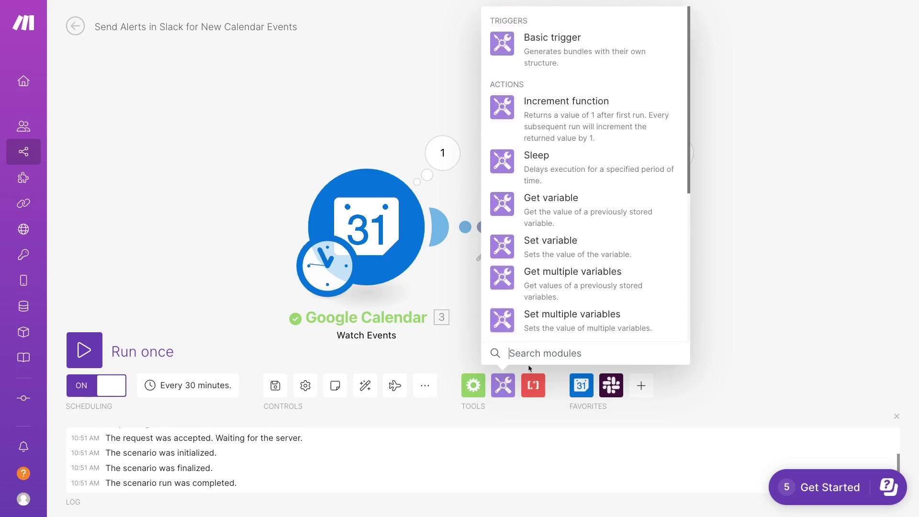
left_click(531, 385)
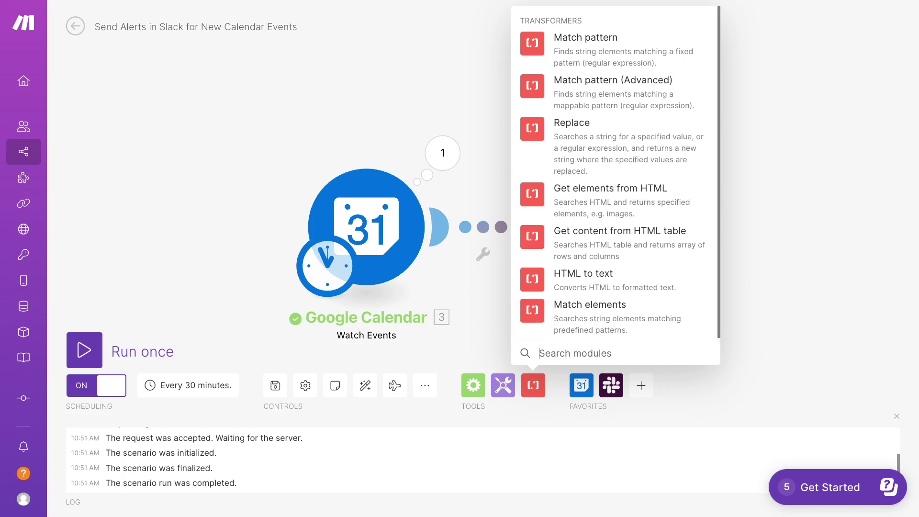
Switch to the XRAY.TOOLS website, search for Airtable and add it to the list of tools used.
left_click(449, 377)
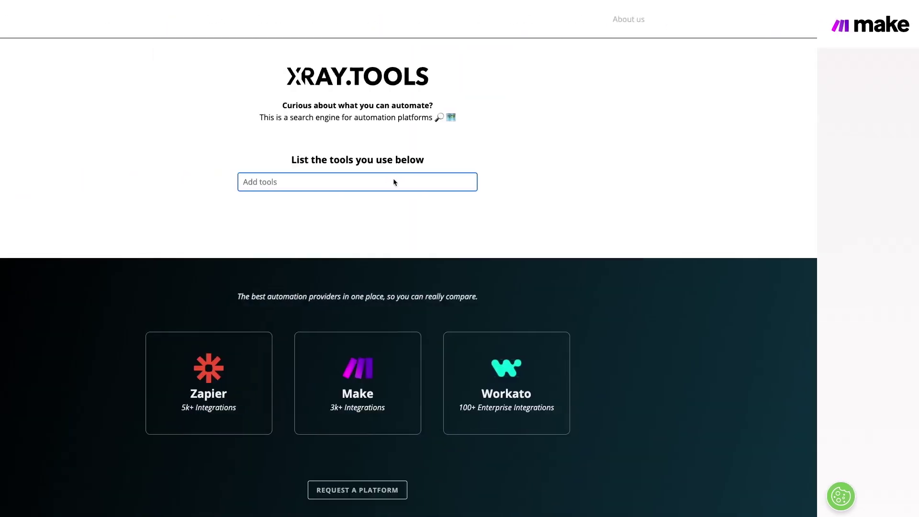
type("Ai")
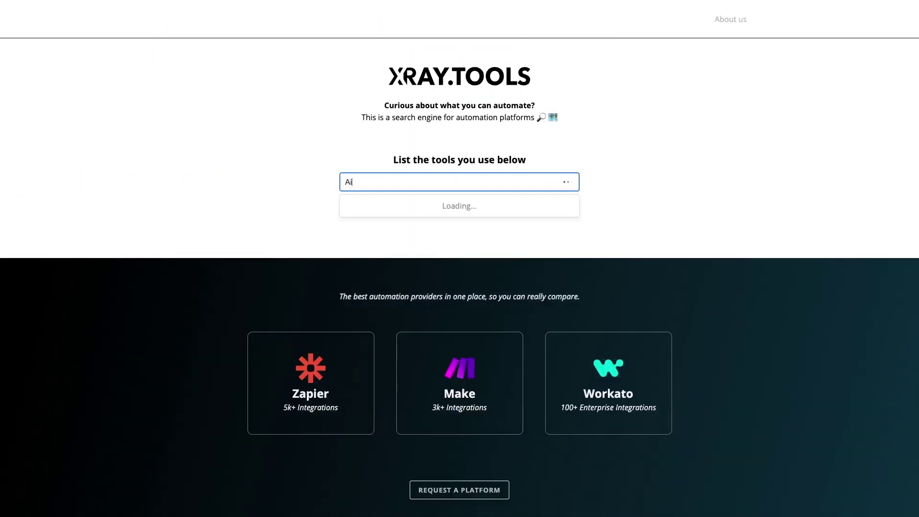
type("rtable")
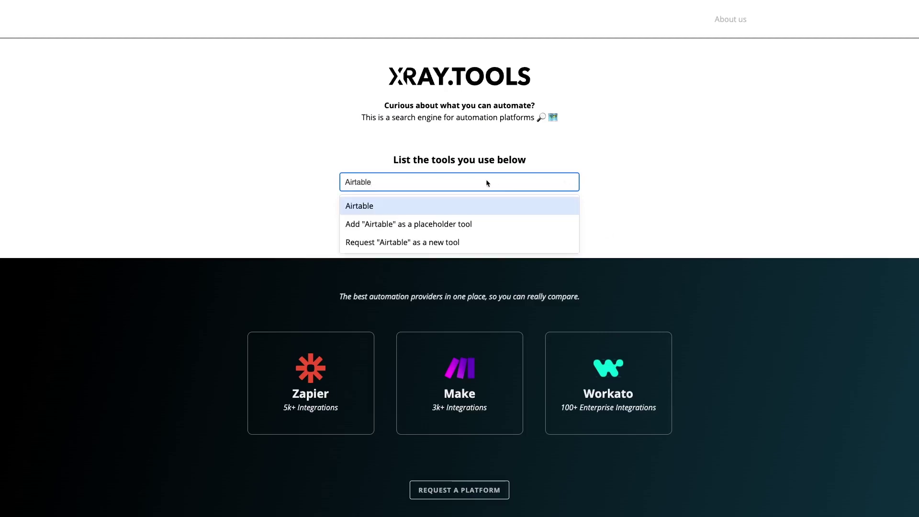
left_click(469, 206)
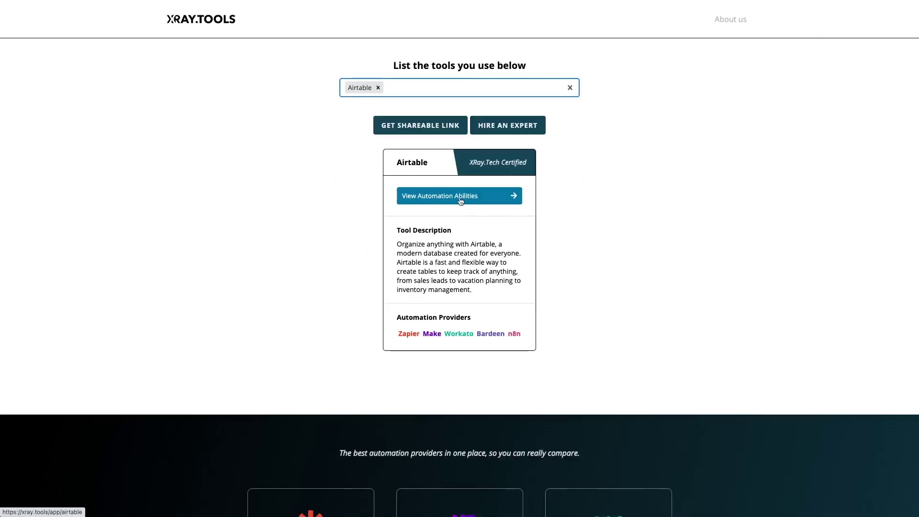
Open Airtable's automation abilities and look through its triggers and actions for each automation platform.
left_click(461, 197)
scroll(460, 201, "down", 3)
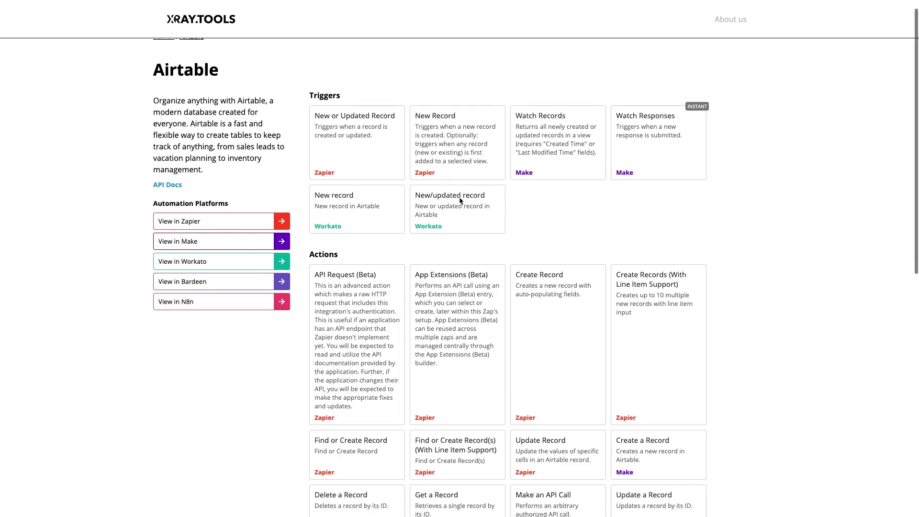
scroll(458, 197, "down", 3)
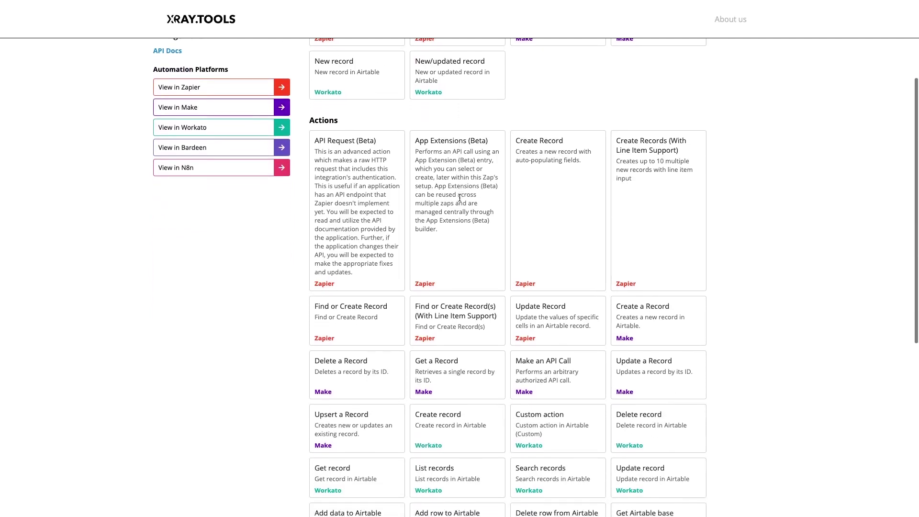
scroll(459, 197, "down", 2)
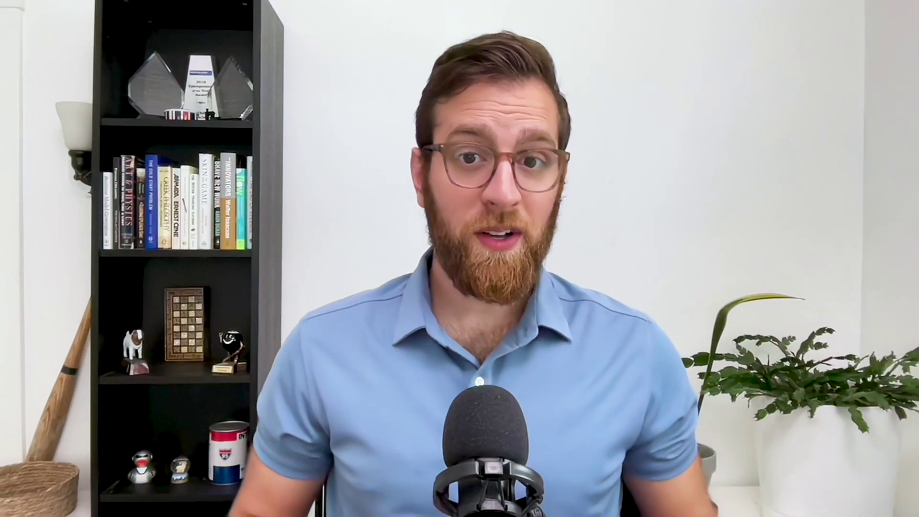